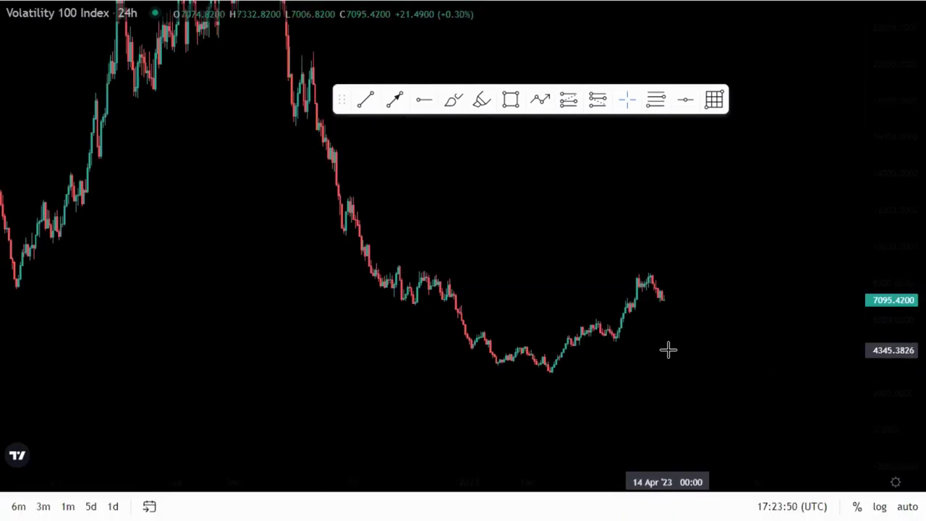
- Mark the price decline, the late-2022 consolidation, the drop after it and the 2023 recovery with freehand brush strokes
{"action": "left_click_drag", "start_coordinate": [461, 260], "coordinate": [475, 293]}
{"action": "left_click_drag", "start_coordinate": [887, 213], "coordinate": [887, 256]}
{"action": "left_click_drag", "start_coordinate": [459, 258], "coordinate": [467, 274]}
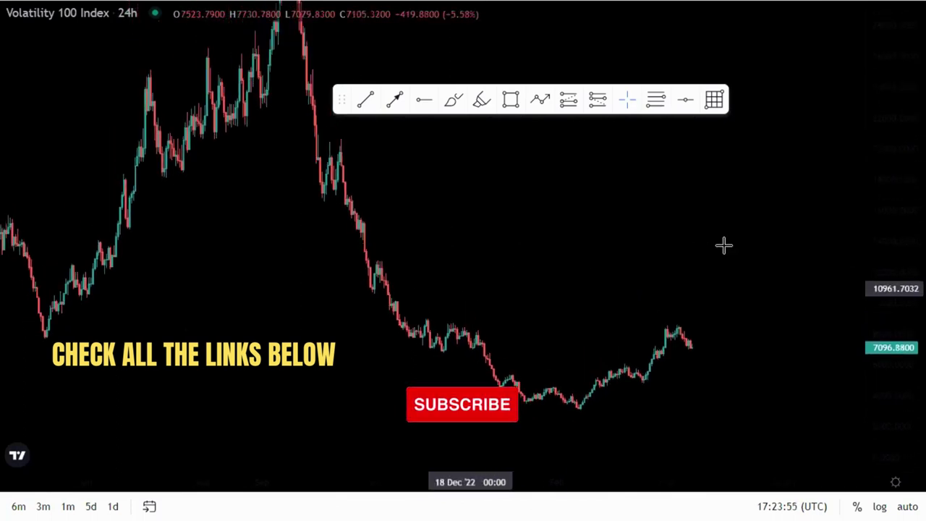
{"action": "left_click_drag", "start_coordinate": [876, 215], "coordinate": [877, 251]}
{"action": "left_click_drag", "start_coordinate": [518, 251], "coordinate": [534, 295]}
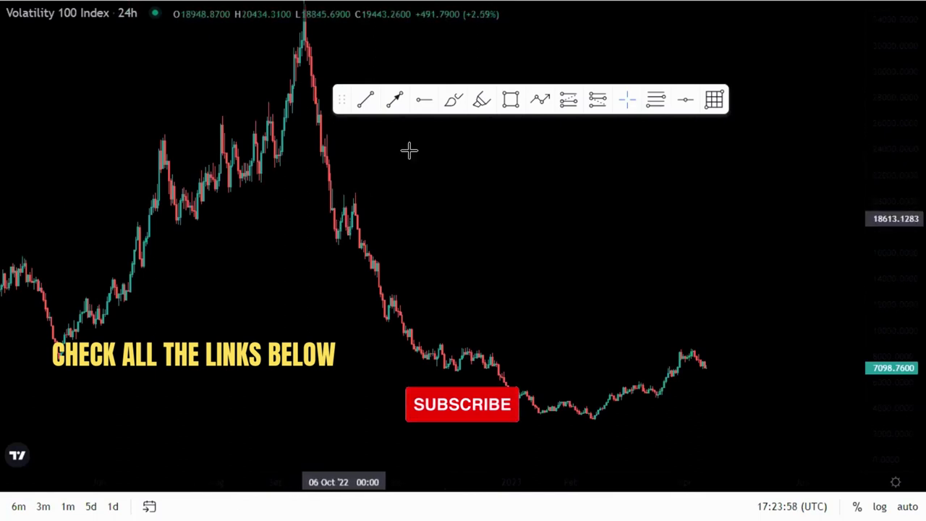
{"action": "left_click", "coordinate": [453, 99]}
{"action": "mouse_move", "coordinate": [361, 186]}
{"action": "left_mouse_down"}
{"action": "mouse_move", "coordinate": [312, 222]}
{"action": "mouse_move", "coordinate": [357, 190]}
{"action": "mouse_move", "coordinate": [393, 295]}
{"action": "mouse_move", "coordinate": [453, 372]}
{"action": "mouse_move", "coordinate": [444, 343]}
{"action": "left_mouse_up"}
{"action": "left_click", "coordinate": [629, 59]}
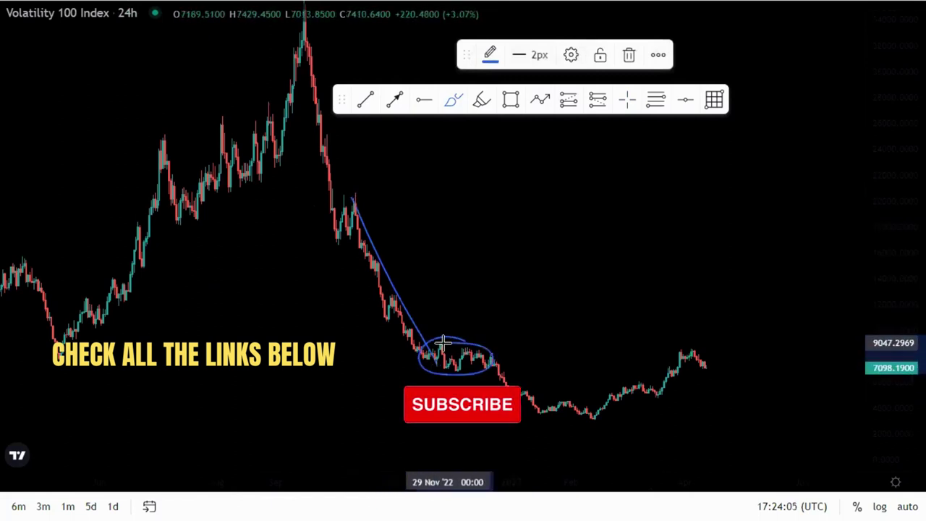
{"action": "mouse_move", "coordinate": [496, 354]}
{"action": "left_mouse_down"}
{"action": "mouse_move", "coordinate": [565, 411]}
{"action": "mouse_move", "coordinate": [548, 405]}
{"action": "mouse_move", "coordinate": [697, 338]}
{"action": "left_mouse_up"}
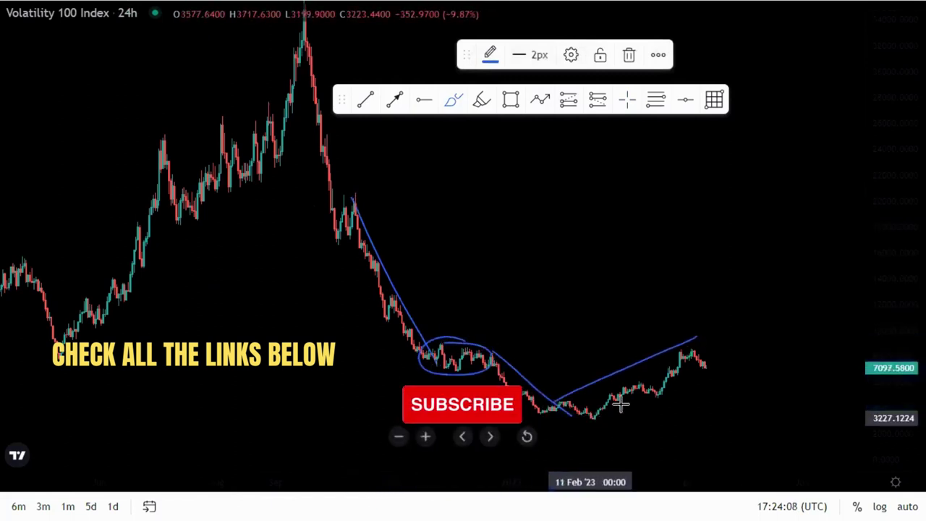
{"action": "left_click_drag", "start_coordinate": [594, 416], "coordinate": [703, 355]}
- Delete all the freehand brush strokes from the chart
{"action": "left_click", "coordinate": [630, 57]}
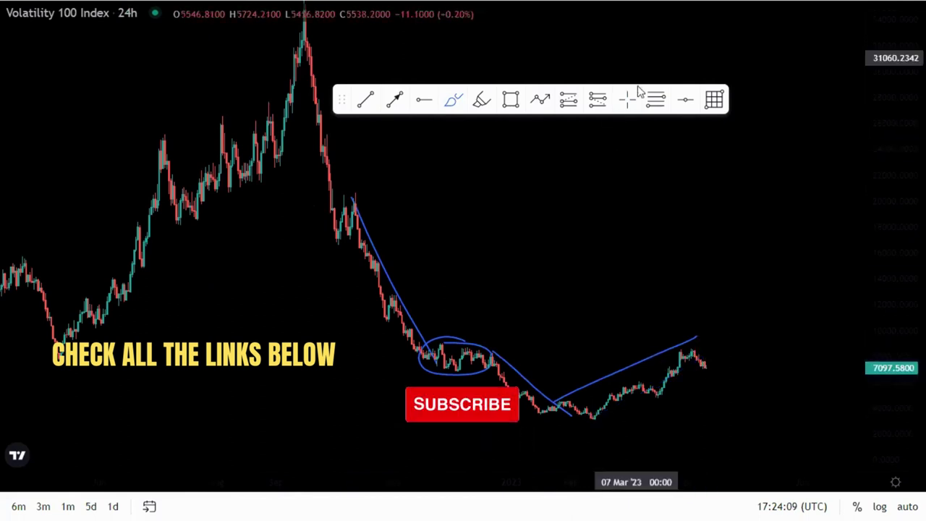
{"action": "left_click", "coordinate": [684, 353]}
{"action": "key", "text": "Delete"}
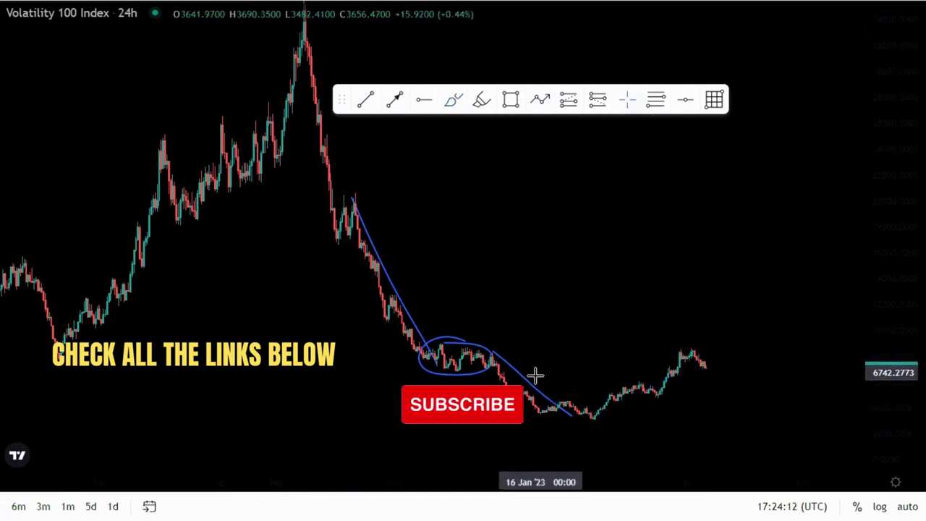
{"action": "left_click", "coordinate": [529, 388]}
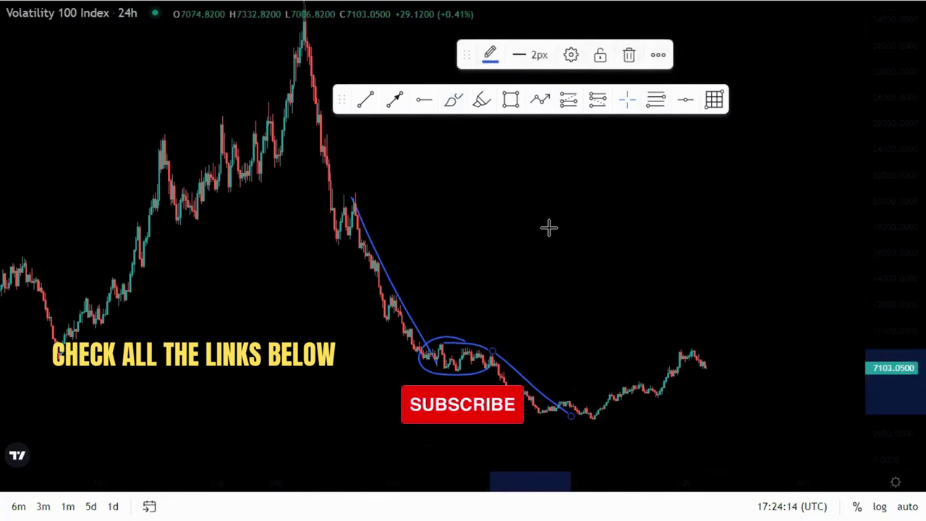
{"action": "key", "text": "Delete"}
{"action": "left_click", "coordinate": [486, 355]}
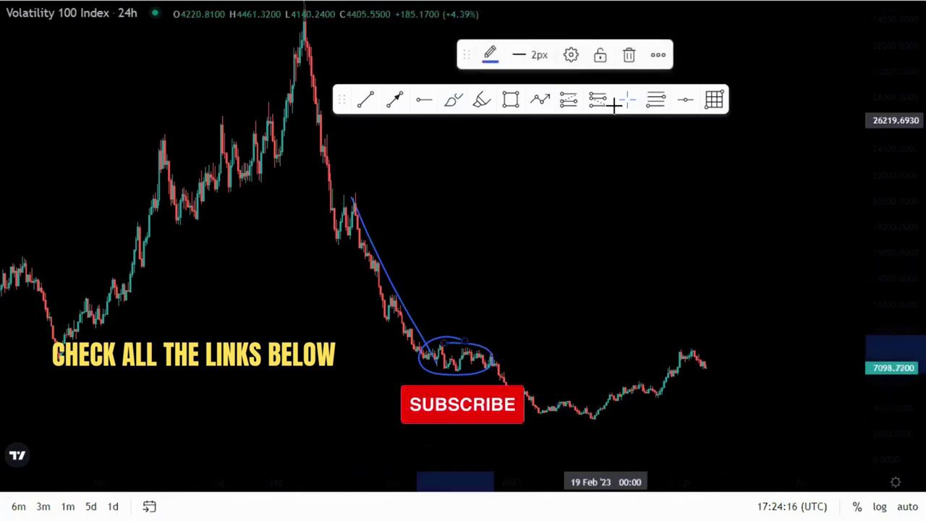
{"action": "key", "text": "Delete"}
{"action": "left_click", "coordinate": [426, 349]}
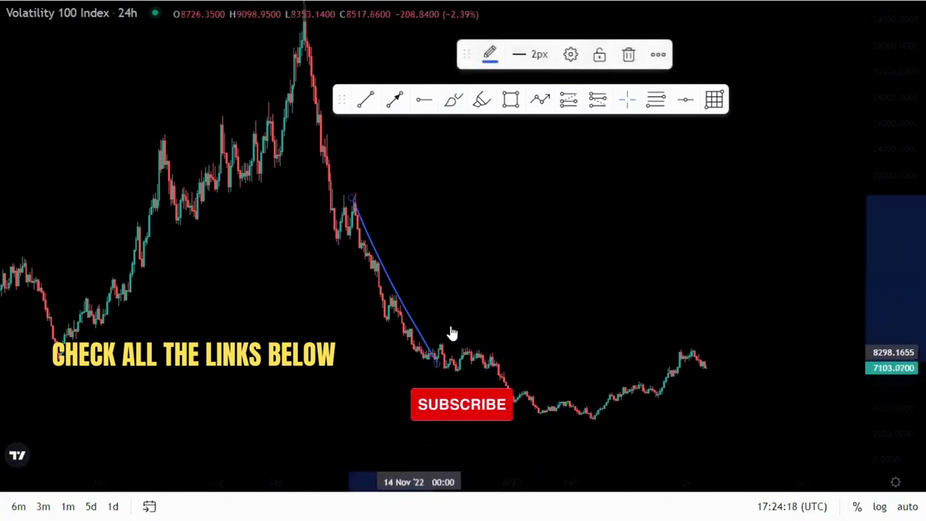
{"action": "key", "text": "Delete"}
- Place three horizontal rays from the late-2022 swing highs, at about 8735, 8215 and 8982
{"action": "left_click_drag", "start_coordinate": [871, 330], "coordinate": [859, 233]}
{"action": "left_click_drag", "start_coordinate": [719, 319], "coordinate": [658, 270]}
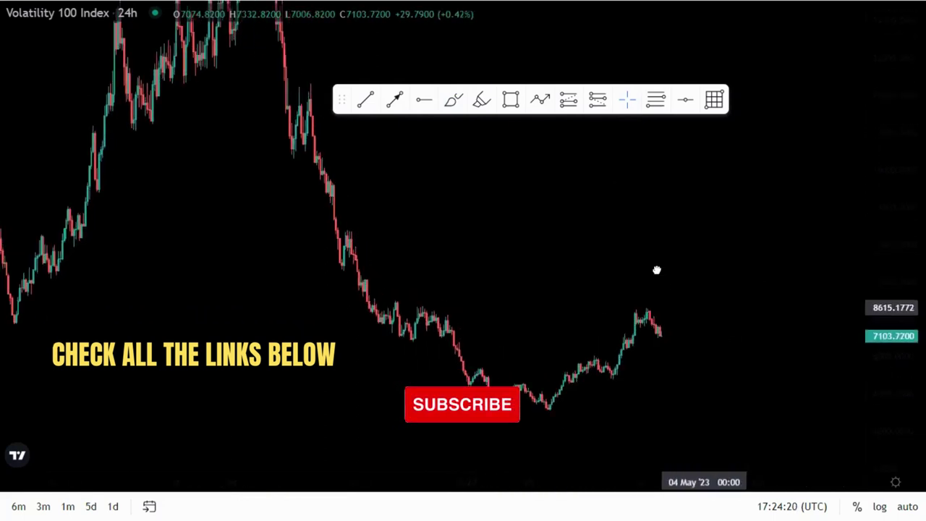
{"action": "left_click", "coordinate": [375, 267]}
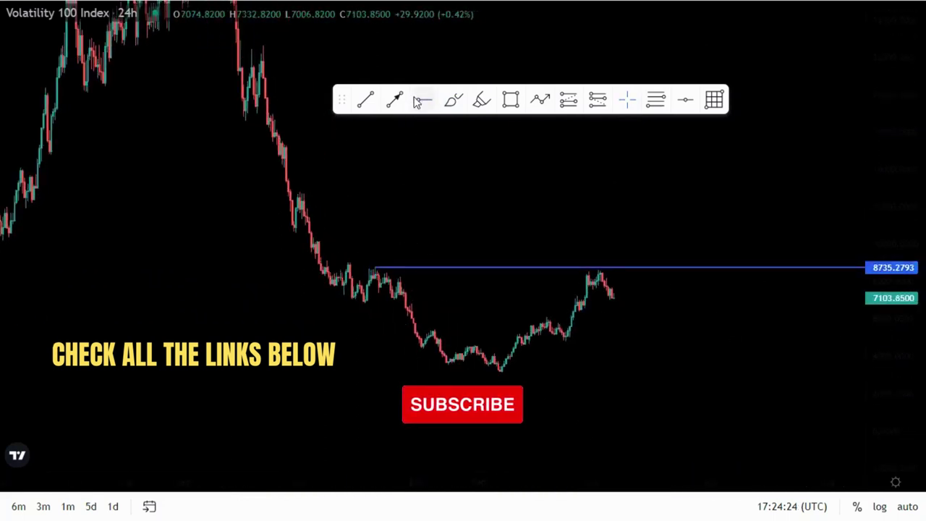
{"action": "left_click", "coordinate": [400, 276]}
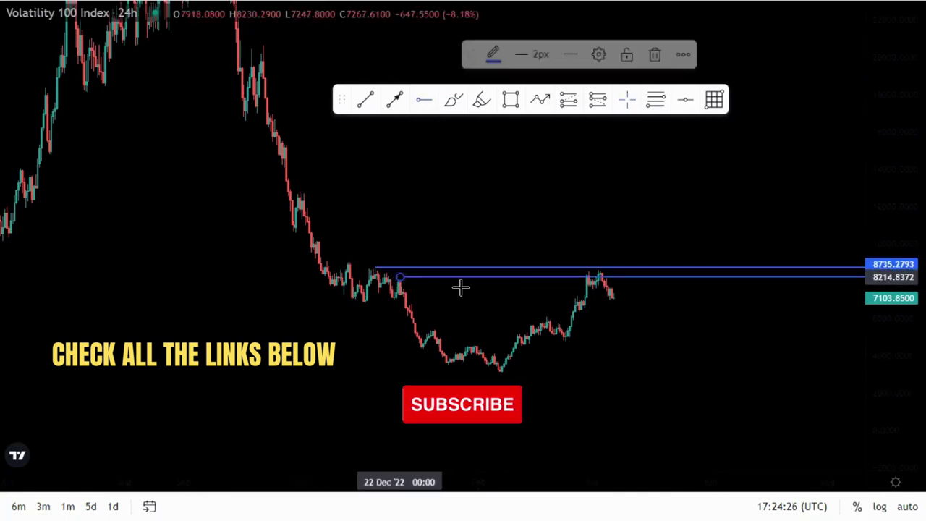
{"action": "left_click_drag", "start_coordinate": [893, 383], "coordinate": [893, 321]}
{"action": "left_click", "coordinate": [456, 319]}
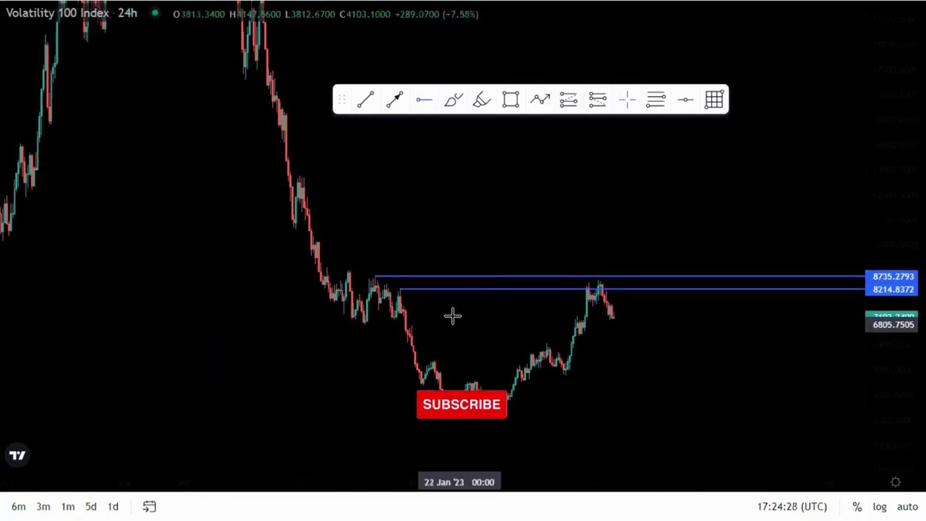
{"action": "left_click_drag", "start_coordinate": [454, 318], "coordinate": [451, 317]}
{"action": "scroll", "coordinate": [452, 326], "scroll_direction": "up", "scroll_amount": 1}
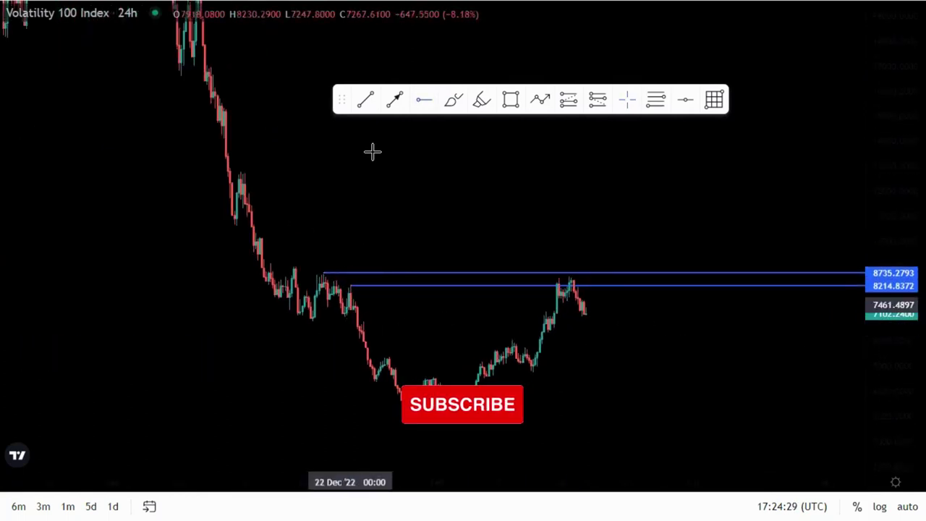
{"action": "left_click", "coordinate": [293, 267]}
{"action": "left_click", "coordinate": [387, 243]}
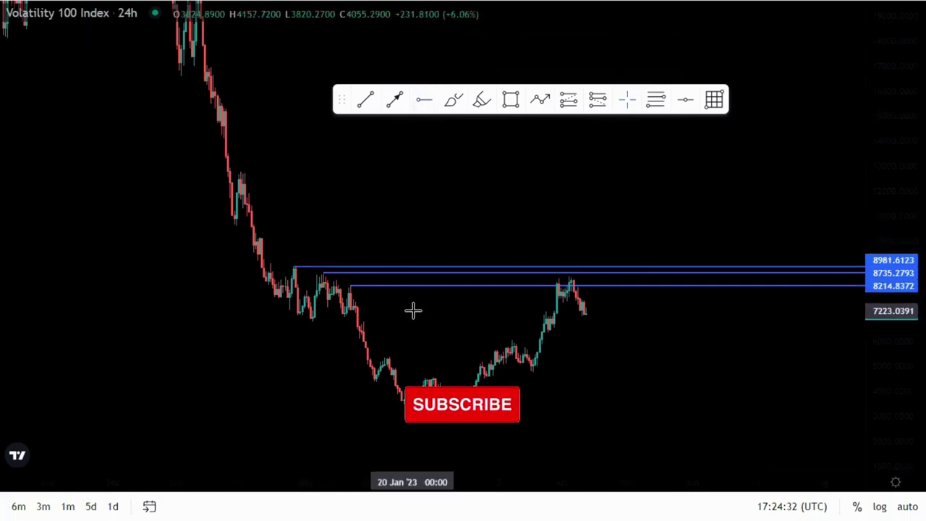
- Place a horizontal ray at the February 2023 low and adjust it to about 3080
{"action": "left_click_drag", "start_coordinate": [413, 311], "coordinate": [410, 285]}
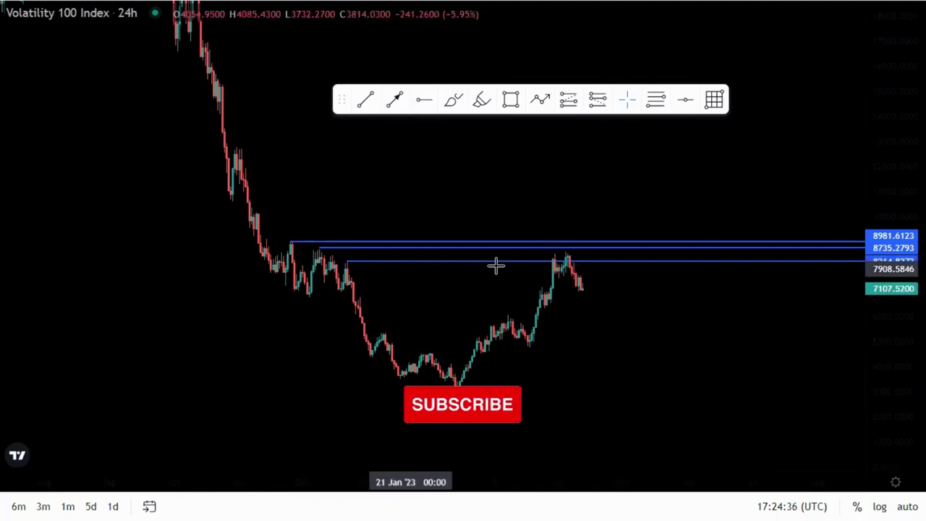
{"action": "left_click_drag", "start_coordinate": [488, 326], "coordinate": [477, 298]}
{"action": "left_click", "coordinate": [424, 100]}
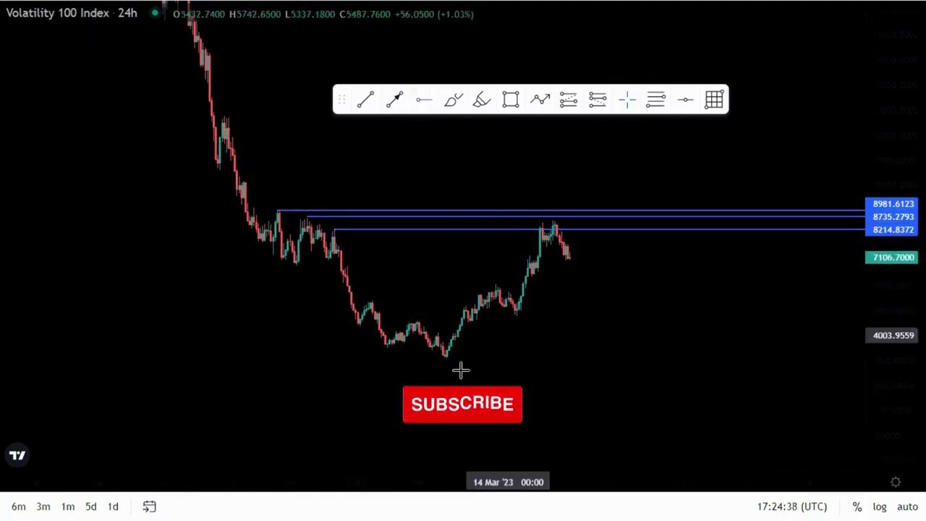
{"action": "left_click", "coordinate": [446, 358]}
{"action": "left_click", "coordinate": [519, 374]}
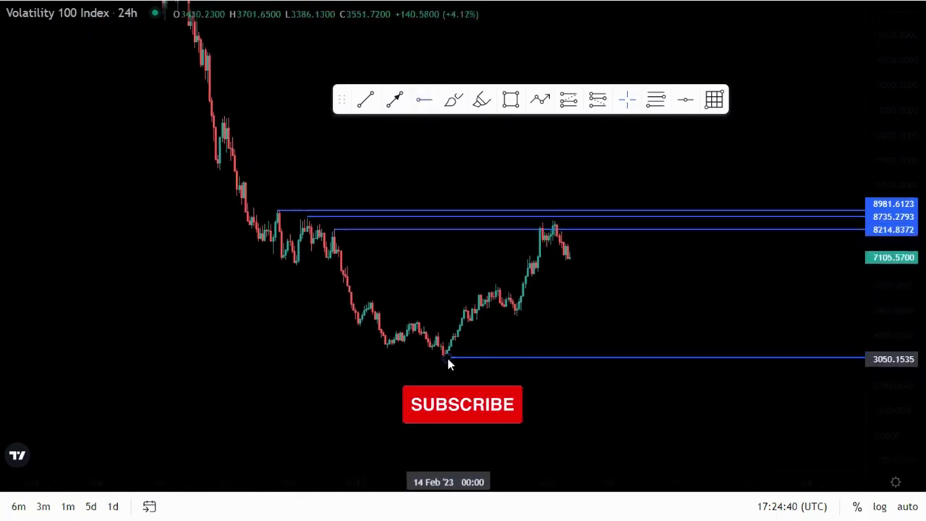
{"action": "left_click", "coordinate": [579, 331]}
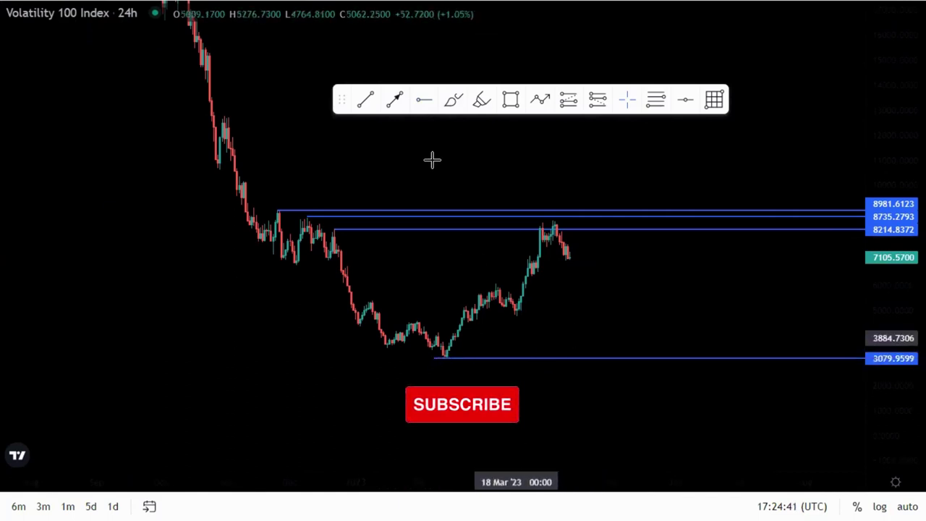
- Draw a trend line from the late-January 2023 high to about 8892 on 5 Apr '23 and shift its start slightly earlier
{"action": "left_click", "coordinate": [366, 102]}
{"action": "left_click", "coordinate": [412, 324]}
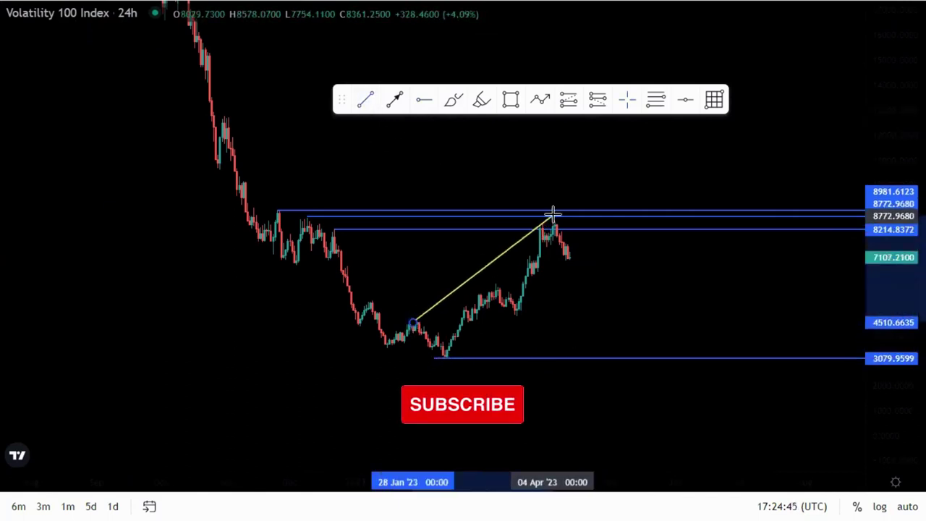
{"action": "left_click", "coordinate": [555, 212]}
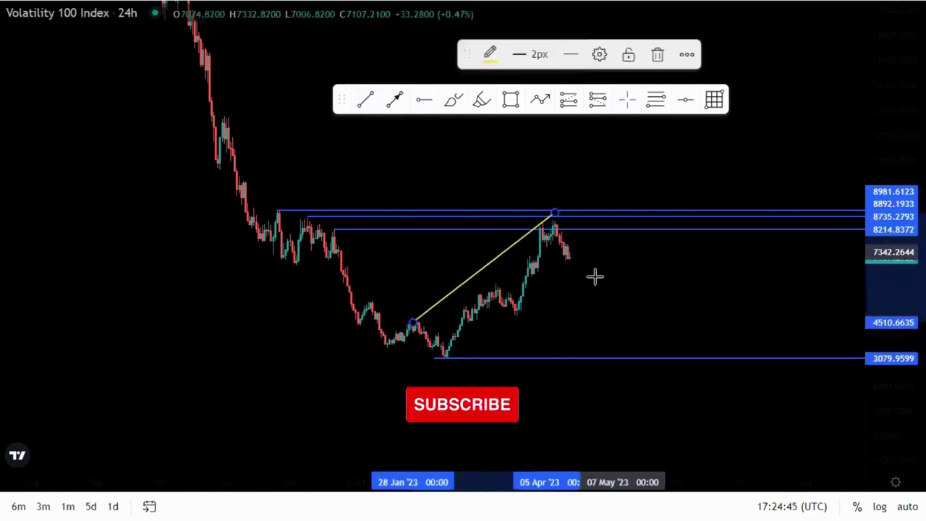
{"action": "left_click", "coordinate": [414, 326]}
{"action": "left_click", "coordinate": [567, 332]}
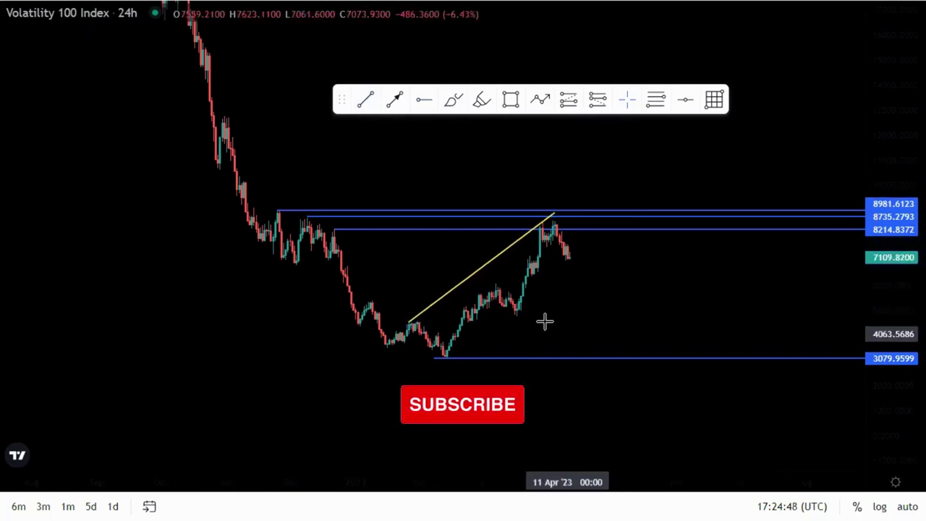
- Draw a lower trend line from the 13 Feb '23 low at about 3110 up through the March low, past the latest candle
{"action": "left_click", "coordinate": [368, 101]}
{"action": "left_click", "coordinate": [447, 358]}
{"action": "left_click", "coordinate": [447, 358]}
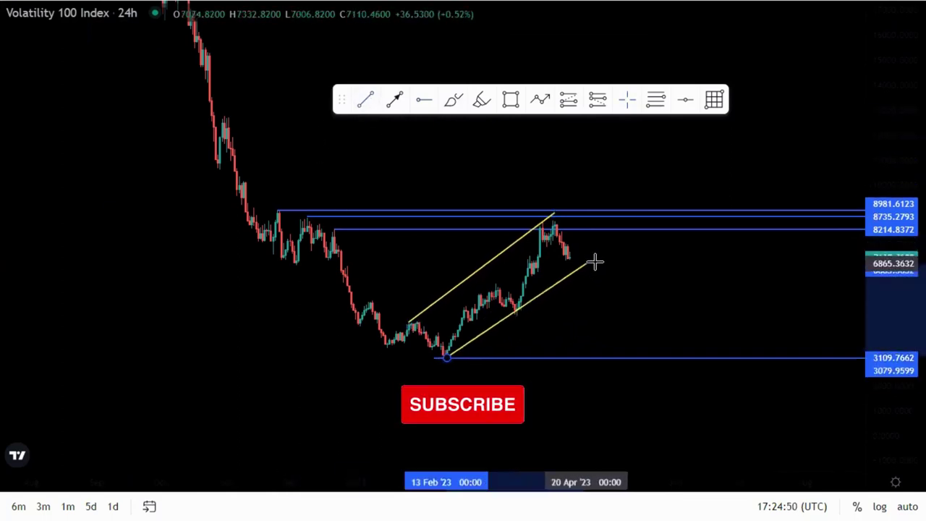
{"action": "left_click", "coordinate": [604, 269]}
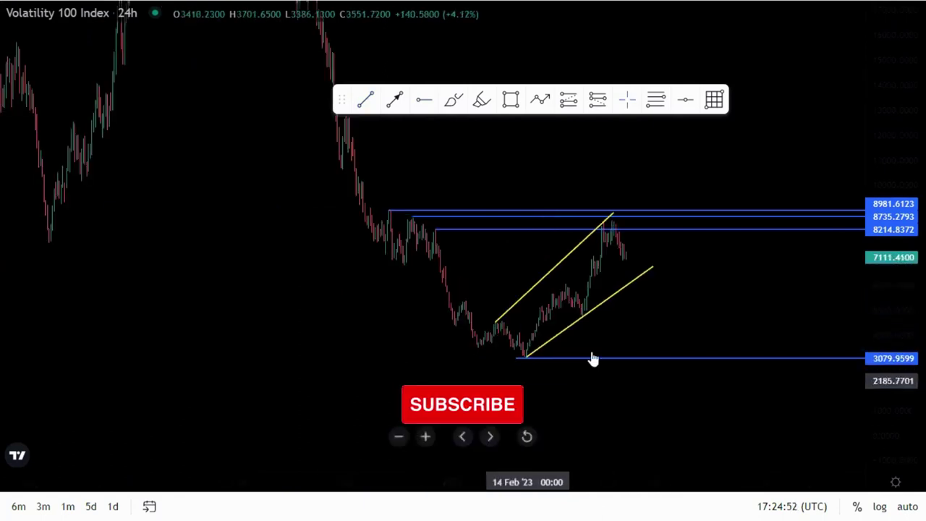
- Draw a blue arrow from the latest candle through the lower trend line to about 3199, and delete it
{"action": "left_click", "coordinate": [392, 99]}
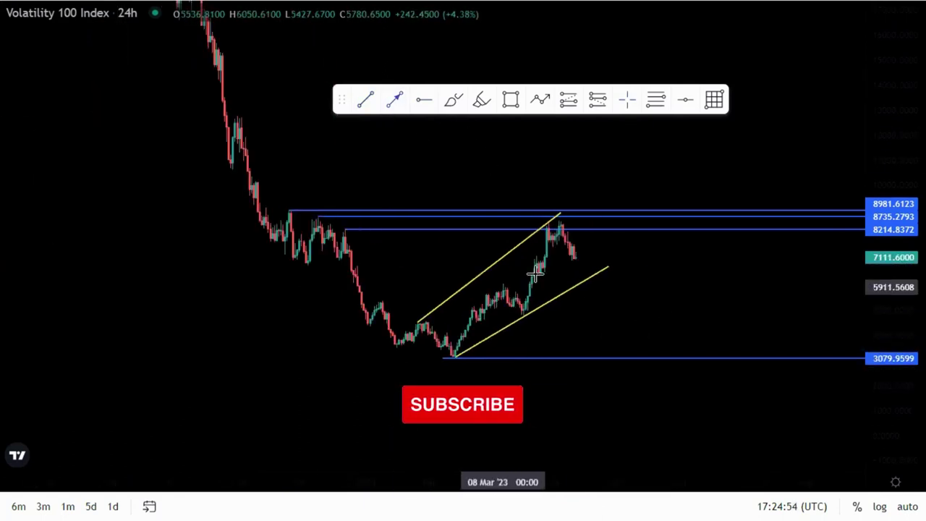
{"action": "left_click", "coordinate": [576, 254]}
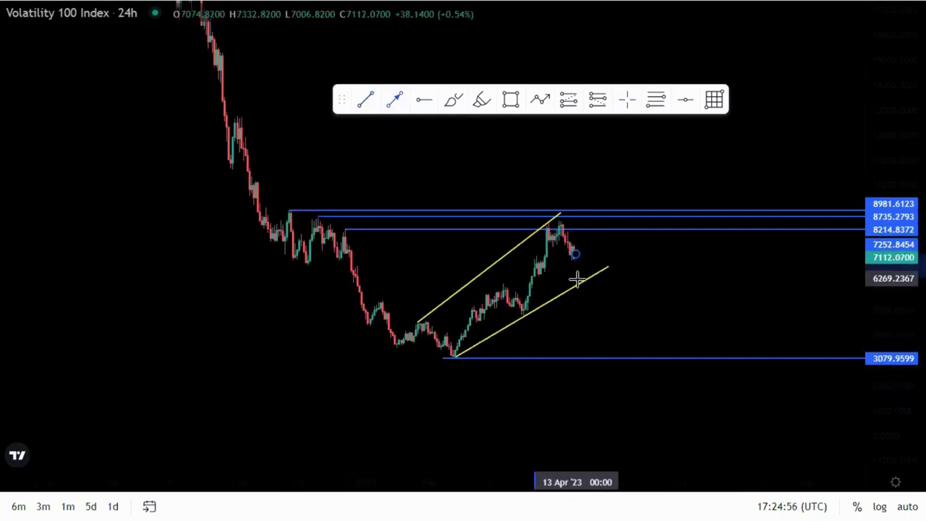
{"action": "left_click", "coordinate": [580, 281]}
{"action": "left_click", "coordinate": [490, 55]}
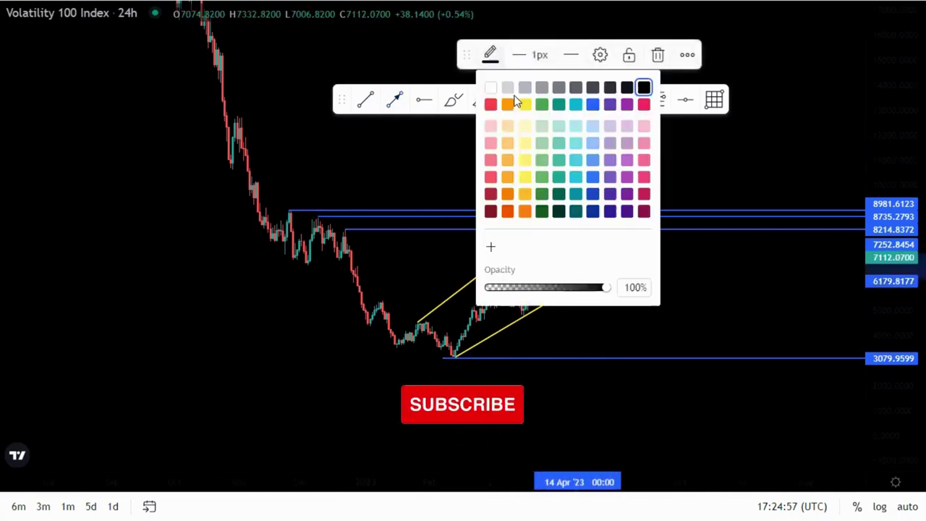
{"action": "left_click", "coordinate": [591, 106]}
{"action": "left_click", "coordinate": [571, 275]}
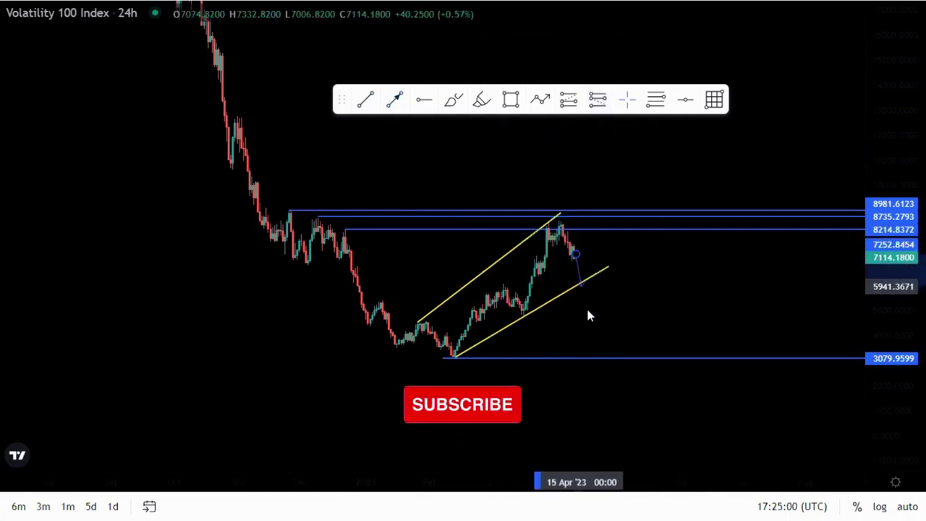
{"action": "left_click_drag", "start_coordinate": [588, 310], "coordinate": [592, 355]}
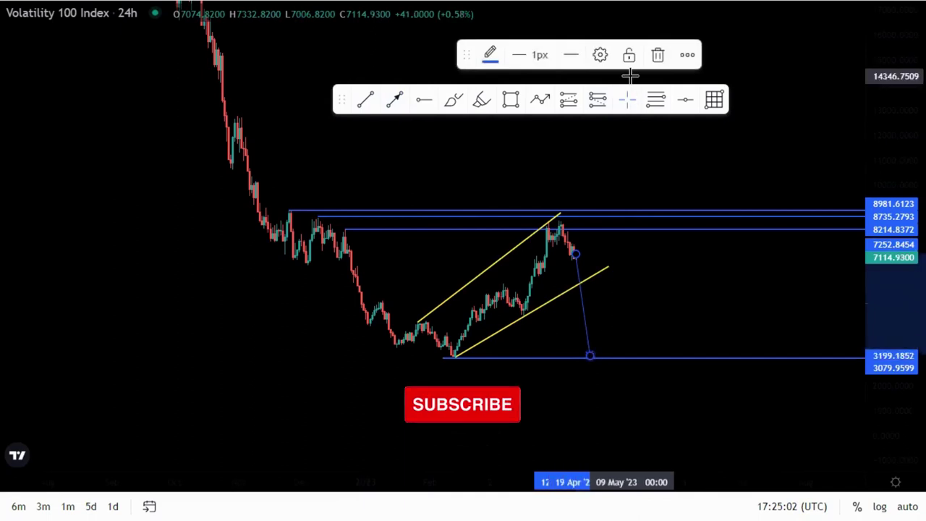
{"action": "left_click", "coordinate": [657, 53]}
- Move the upper trend line's start back to 11 Jan '23 and extend the far ends of both channel lines slightly
{"action": "scroll", "coordinate": [471, 181], "scroll_direction": "up", "scroll_amount": 2}
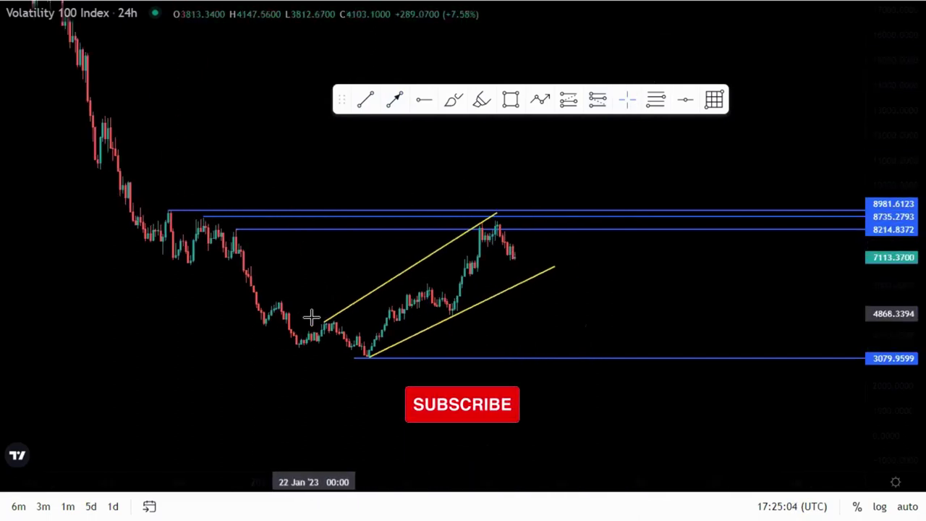
{"action": "left_click_drag", "start_coordinate": [323, 321], "coordinate": [285, 312]}
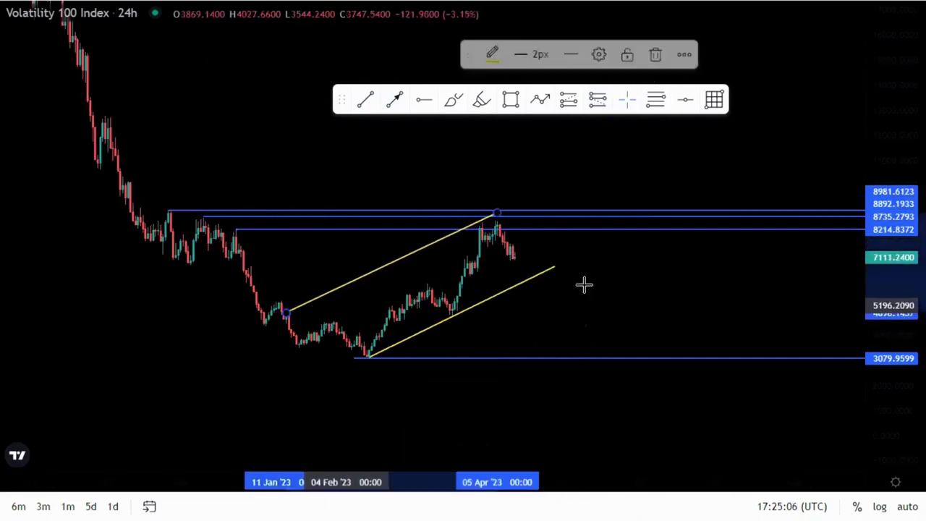
{"action": "left_click", "coordinate": [584, 285]}
{"action": "left_click_drag", "start_coordinate": [496, 216], "coordinate": [526, 204]}
{"action": "left_click_drag", "start_coordinate": [554, 270], "coordinate": [559, 264]}
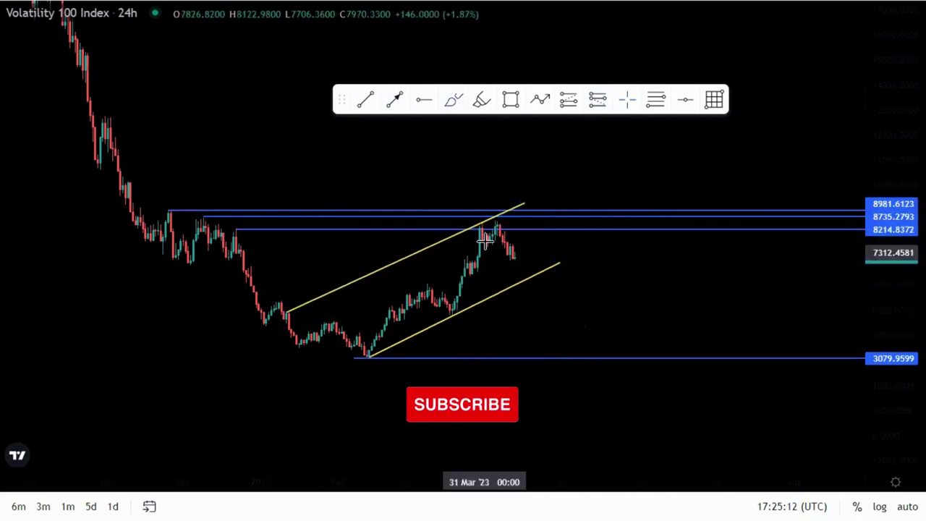
- Outline the last rise from the lower to the upper channel line with the brush, and delete the mark
{"action": "mouse_move", "coordinate": [485, 219]}
{"action": "left_mouse_down"}
{"action": "mouse_move", "coordinate": [459, 304]}
{"action": "mouse_move", "coordinate": [499, 225]}
{"action": "left_mouse_up"}
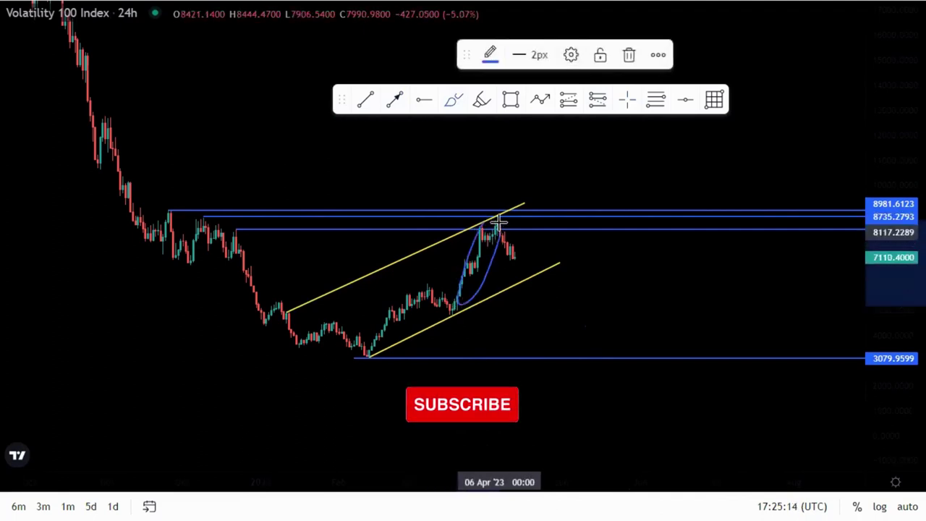
{"action": "left_click", "coordinate": [629, 55]}
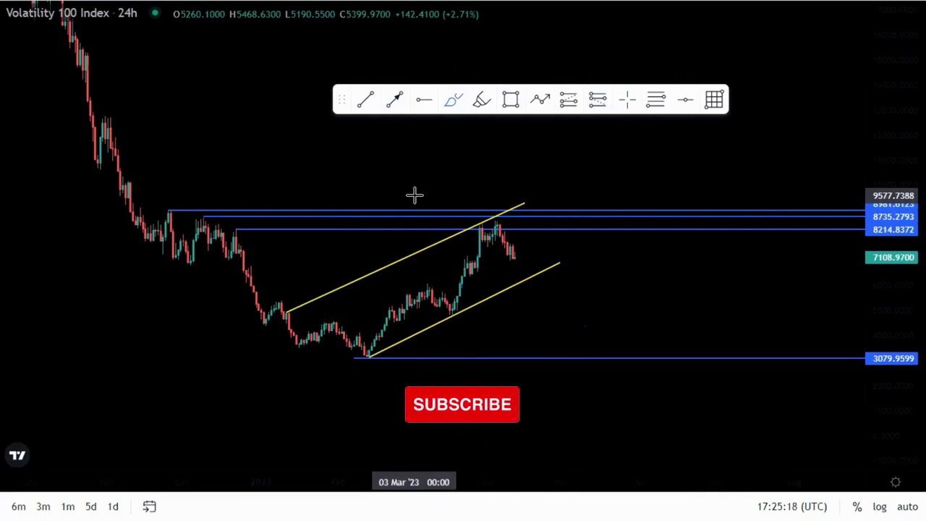
- Switch the chart to the 4-hour interval
{"action": "type", "text": "4H"}
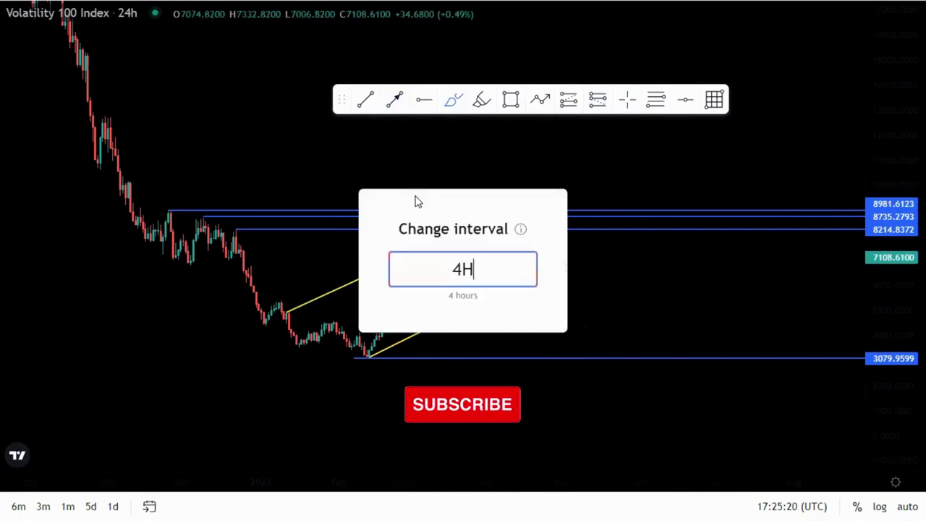
{"action": "key", "text": "Return"}
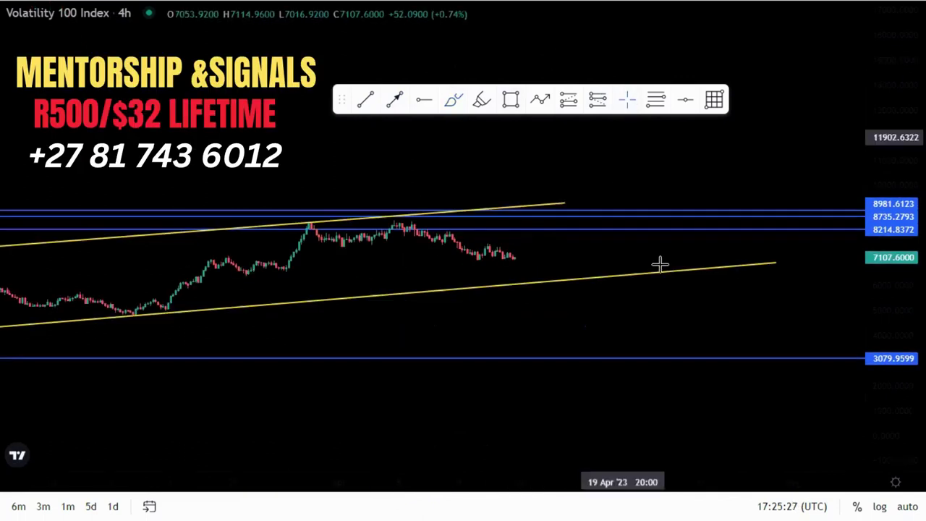
{"action": "scroll", "coordinate": [684, 265], "scroll_direction": "down", "scroll_amount": 4}
{"action": "left_click_drag", "start_coordinate": [873, 328], "coordinate": [846, 201]}
{"action": "left_click", "coordinate": [628, 106]}
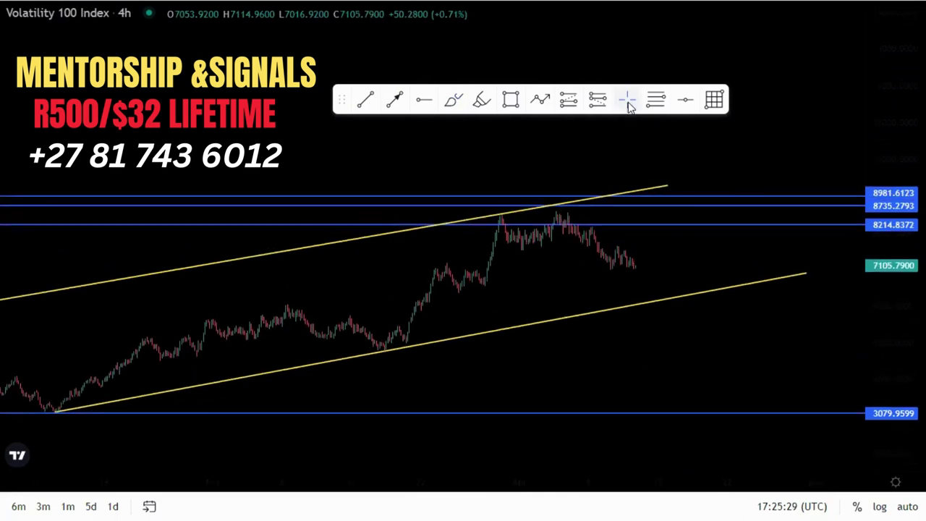
{"action": "scroll", "coordinate": [701, 246], "scroll_direction": "up", "scroll_amount": 2}
{"action": "left_click_drag", "start_coordinate": [874, 346], "coordinate": [569, 254]}
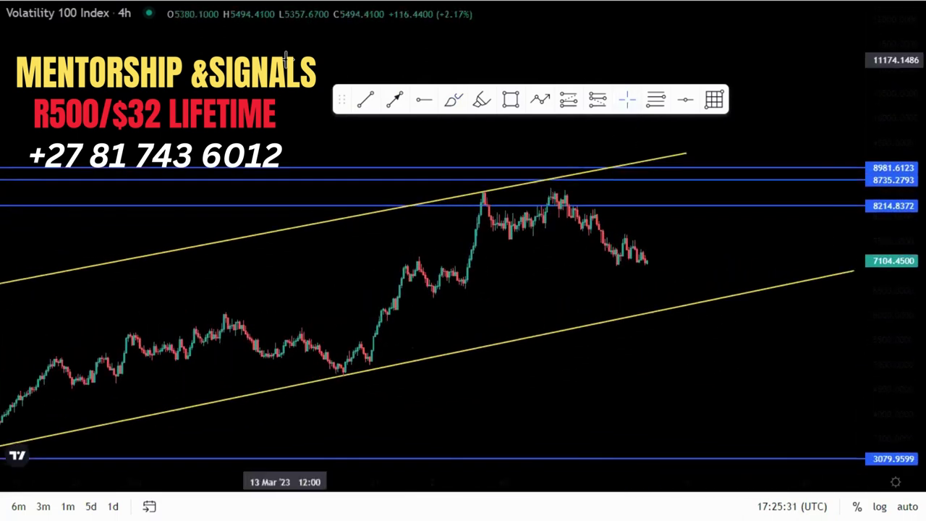
- Draw a steeper inner channel: an upper line from 14 Mar '23 (about 5743) to the late-March top (about 8542), and a lower line from the 20 Mar low
{"action": "left_click", "coordinate": [299, 327]}
{"action": "left_click", "coordinate": [485, 189]}
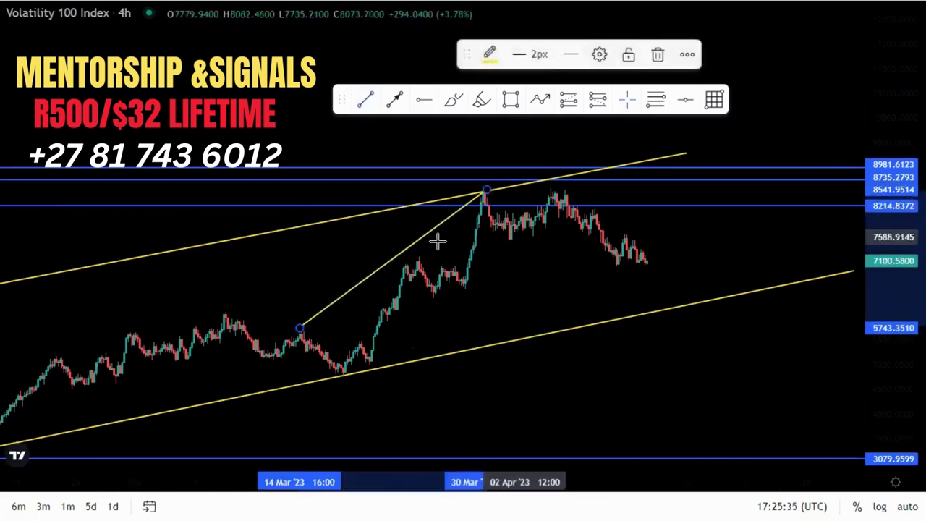
{"action": "left_click", "coordinate": [364, 102]}
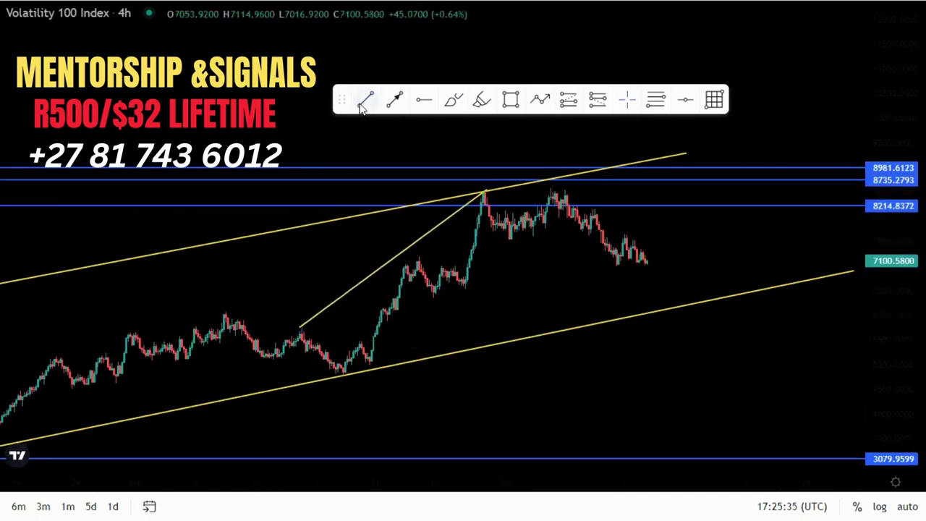
{"action": "left_click", "coordinate": [521, 243]}
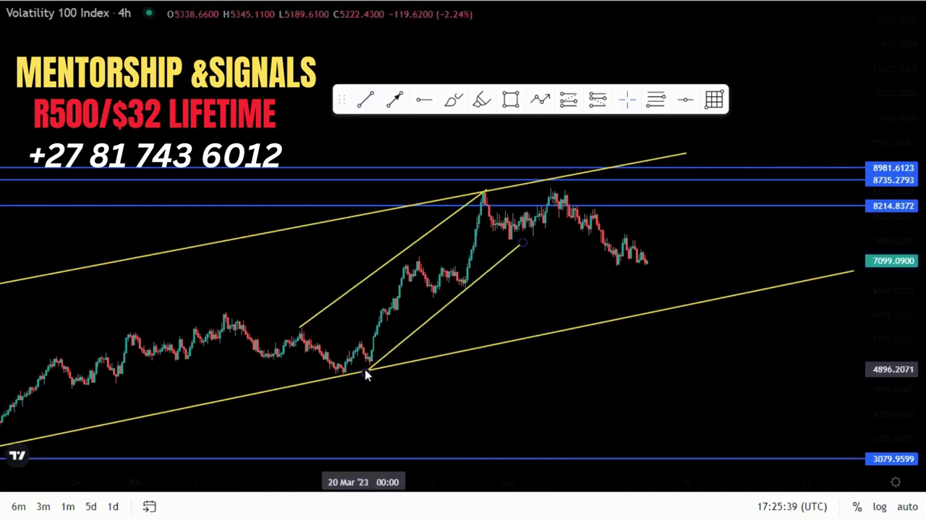
{"action": "left_click_drag", "start_coordinate": [364, 369], "coordinate": [363, 372]}
{"action": "left_click", "coordinate": [425, 367]}
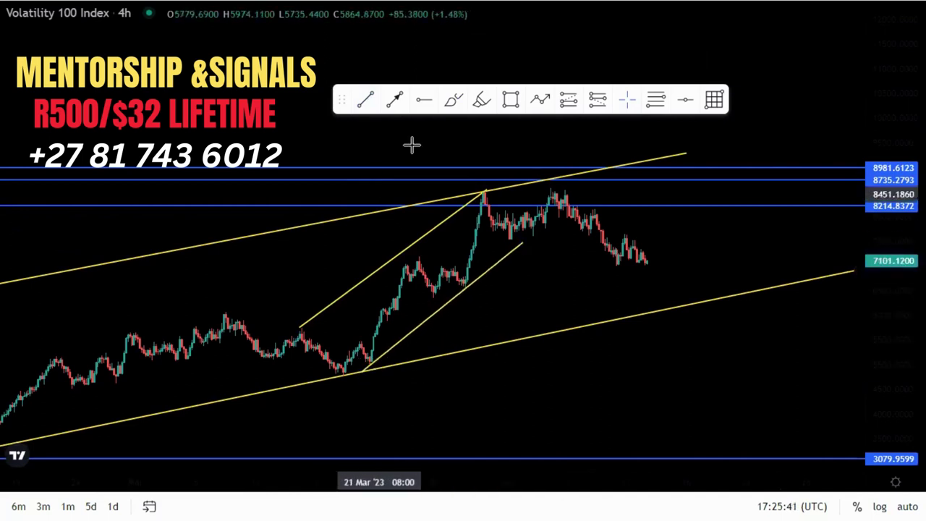
- Place a horizontal ray from the 18 Mar '23 low at about 4775
{"action": "left_click", "coordinate": [340, 373]}
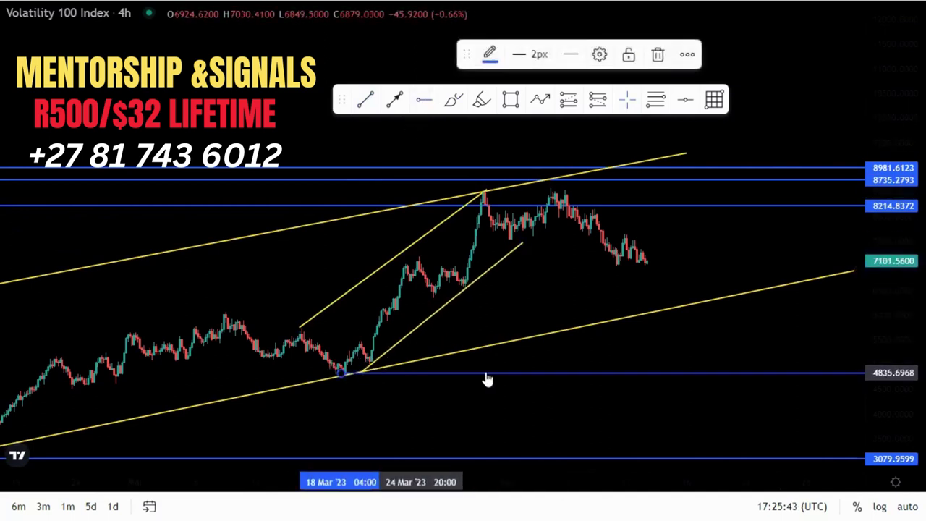
{"action": "left_click_drag", "start_coordinate": [344, 375], "coordinate": [346, 376]}
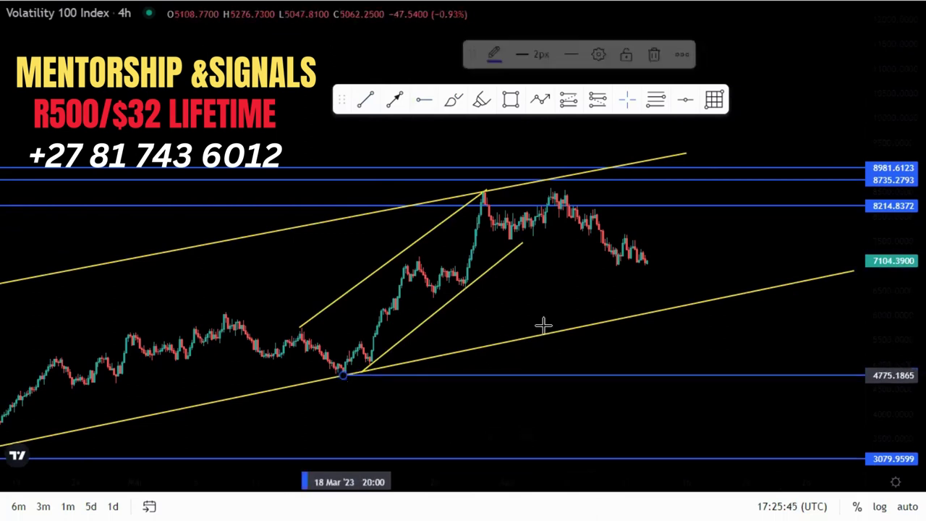
{"action": "left_click", "coordinate": [557, 285]}
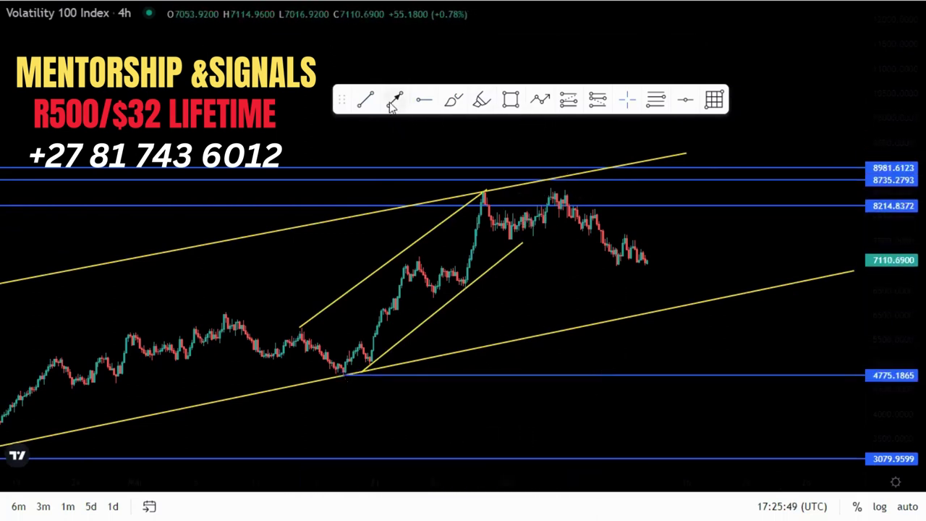
- Draw a blue arrow from the latest candle down to about 4866 and a brush zigzag beyond it, and delete both
{"action": "mouse_move", "coordinate": [645, 261]}
{"action": "left_mouse_down"}
{"action": "mouse_move", "coordinate": [667, 371]}
{"action": "mouse_move", "coordinate": [683, 332]}
{"action": "mouse_move", "coordinate": [703, 315]}
{"action": "mouse_move", "coordinate": [758, 322]}
{"action": "left_mouse_up"}
{"action": "left_click", "coordinate": [454, 100]}
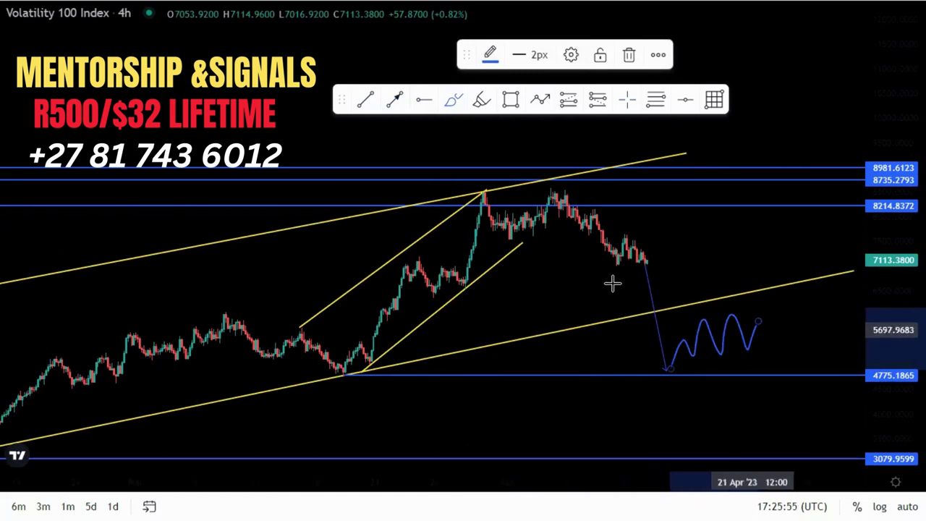
{"action": "left_click", "coordinate": [630, 55]}
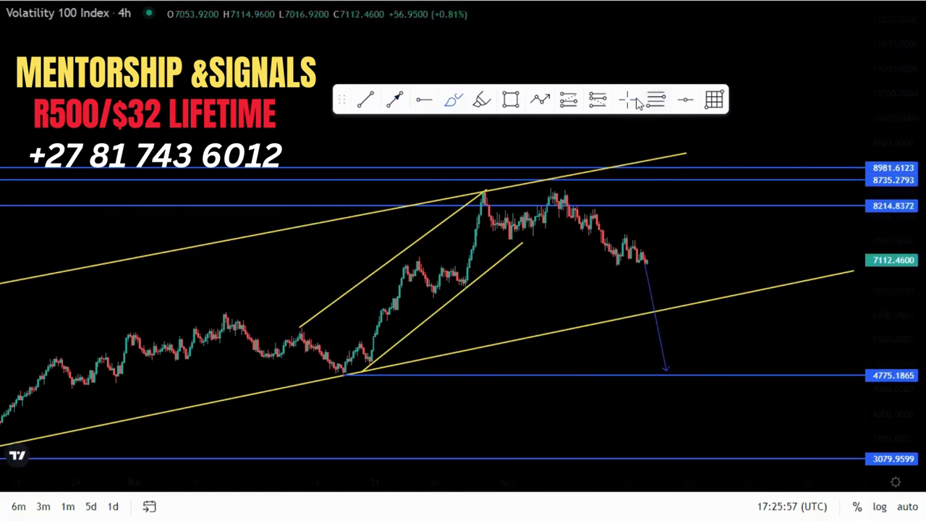
{"action": "left_click", "coordinate": [662, 348]}
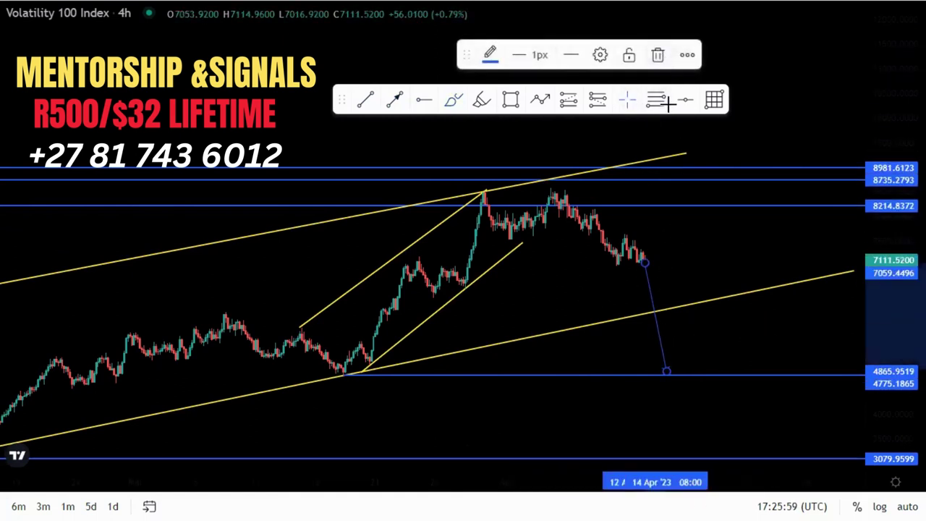
{"action": "left_click", "coordinate": [660, 56]}
- Delete the horizontal line at 8214.8372
{"action": "left_click_drag", "start_coordinate": [868, 373], "coordinate": [870, 247]}
{"action": "scroll", "coordinate": [755, 366], "scroll_direction": "down", "scroll_amount": 1}
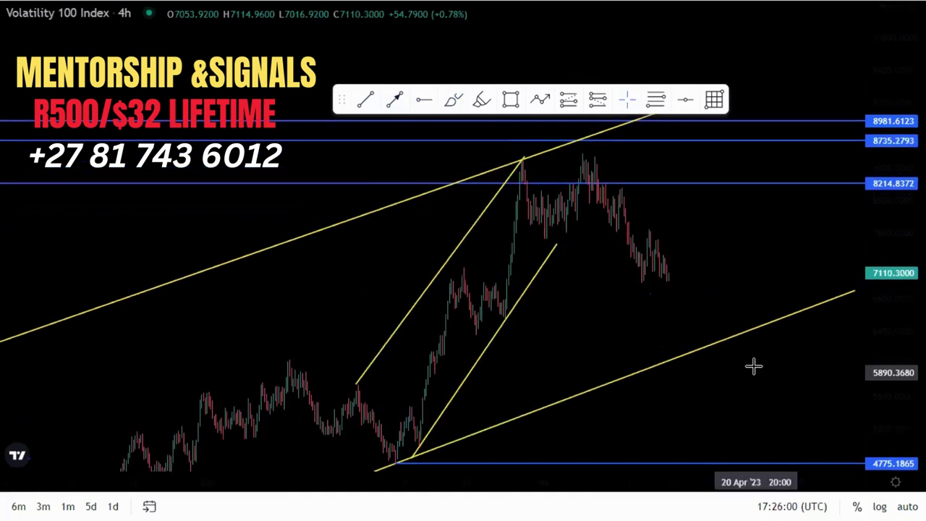
{"action": "left_click", "coordinate": [602, 184]}
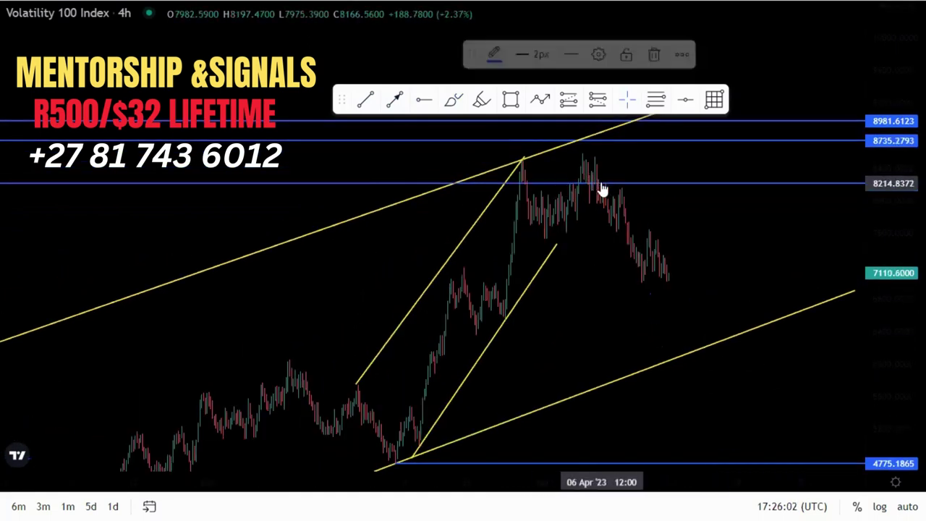
{"action": "left_click", "coordinate": [659, 56]}
{"action": "scroll", "coordinate": [715, 264], "scroll_direction": "up", "scroll_amount": 1}
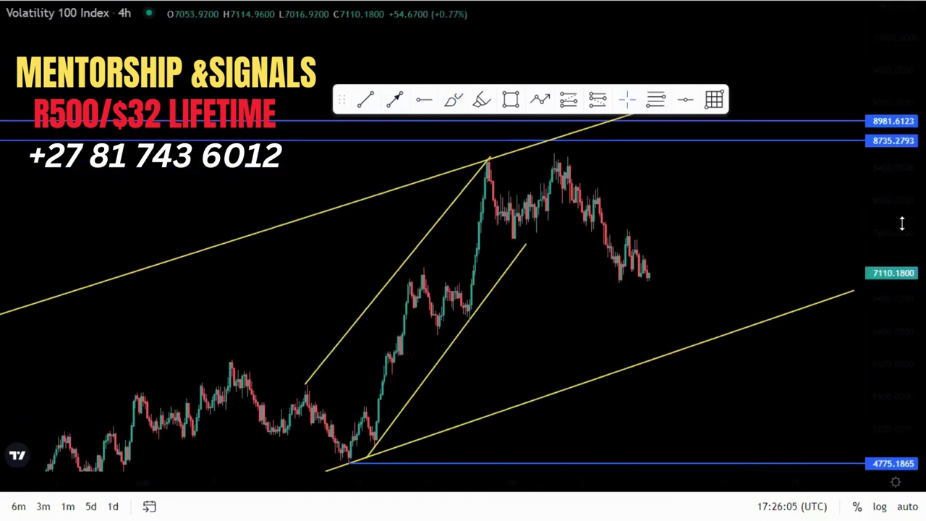
- Draw a thin rectangle across the twin tops from the 30 Mar '23 high at about 8458 to just past the early-April top
{"action": "left_click_drag", "start_coordinate": [902, 223], "coordinate": [631, 280]}
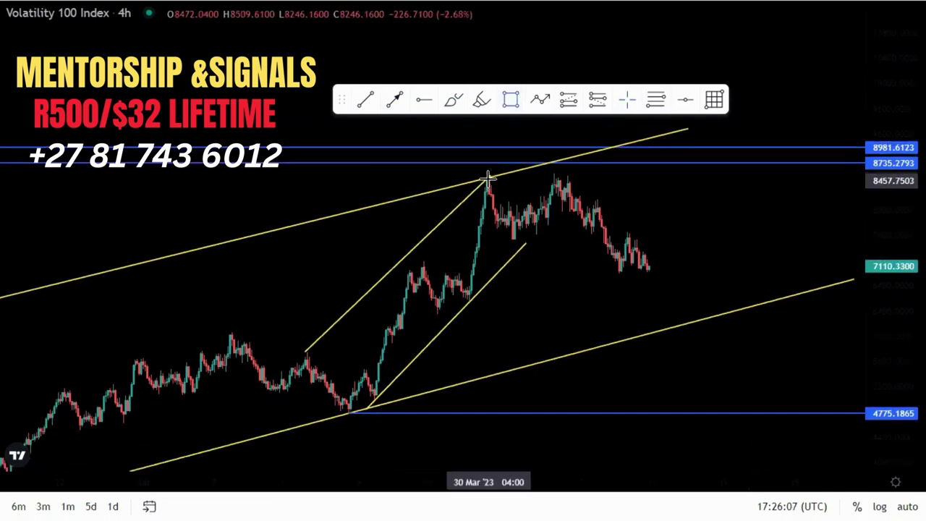
{"action": "left_click", "coordinate": [573, 175]}
{"action": "left_click", "coordinate": [537, 197]}
- Extend the upper end of the inner channel's lower trend line farther up along the early-April lows
{"action": "scroll", "coordinate": [623, 279], "scroll_direction": "down", "scroll_amount": 2}
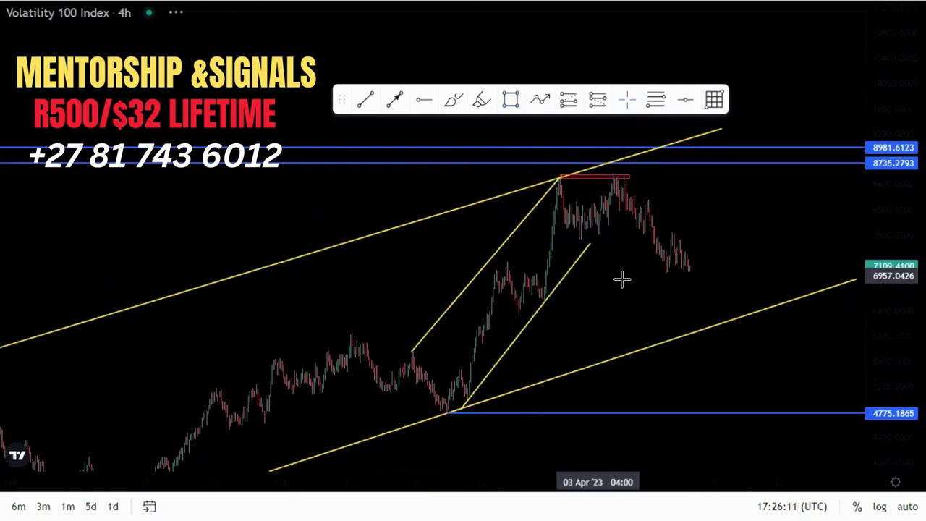
{"action": "scroll", "coordinate": [623, 280], "scroll_direction": "up", "scroll_amount": 2}
{"action": "left_click_drag", "start_coordinate": [534, 242], "coordinate": [562, 214]}
{"action": "left_click_drag", "start_coordinate": [589, 299], "coordinate": [614, 289]}
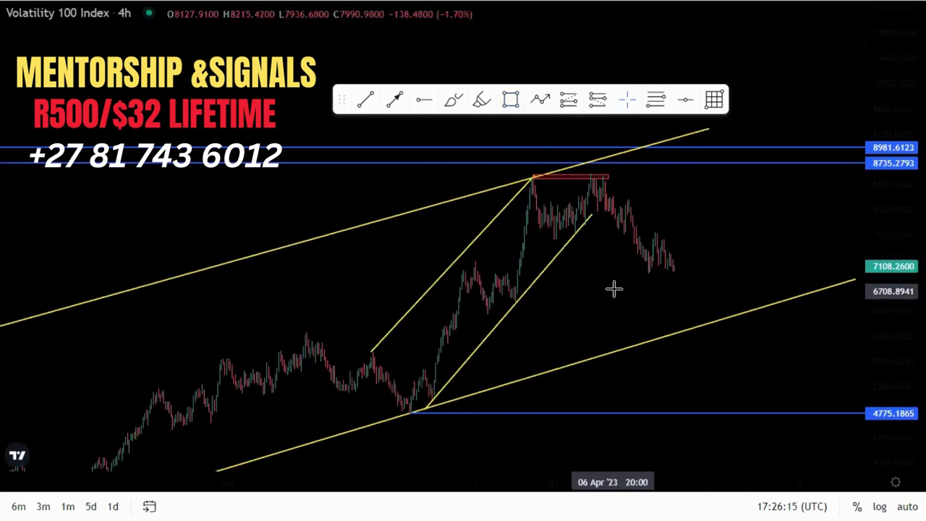
- Lower the second-highest horizontal line to about 8691
{"action": "left_click_drag", "start_coordinate": [661, 322], "coordinate": [572, 283]}
{"action": "scroll", "coordinate": [577, 281], "scroll_direction": "down", "scroll_amount": 5}
{"action": "left_click_drag", "start_coordinate": [892, 264], "coordinate": [891, 366]}
{"action": "scroll", "coordinate": [759, 358], "scroll_direction": "down", "scroll_amount": 3}
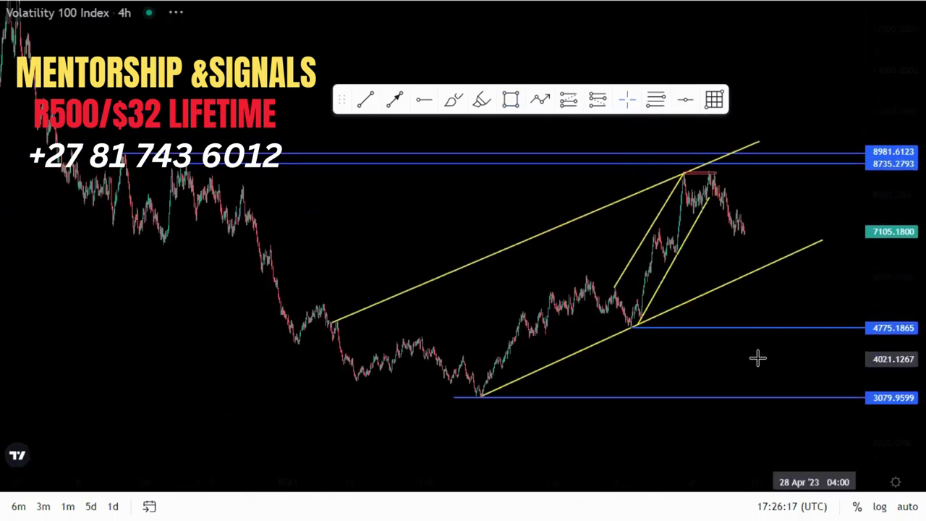
{"action": "scroll", "coordinate": [758, 358], "scroll_direction": "down", "scroll_amount": 2}
{"action": "scroll", "coordinate": [644, 291], "scroll_direction": "up", "scroll_amount": 3}
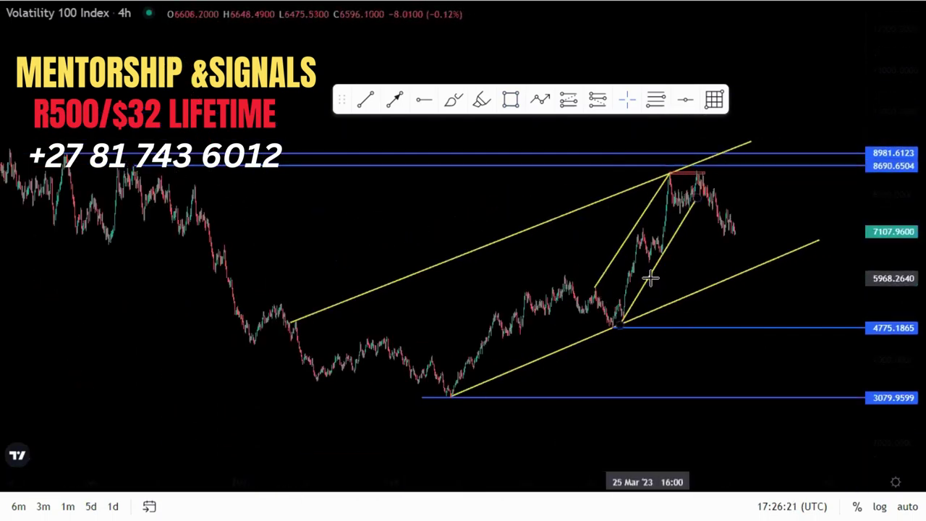
- Switch the chart to the 1-hour interval
{"action": "scroll", "coordinate": [699, 289], "scroll_direction": "up", "scroll_amount": 4}
{"action": "left_click_drag", "start_coordinate": [885, 349], "coordinate": [883, 258]}
{"action": "scroll", "coordinate": [651, 307], "scroll_direction": "up", "scroll_amount": 4}
{"action": "left_click_drag", "start_coordinate": [887, 206], "coordinate": [884, 250]}
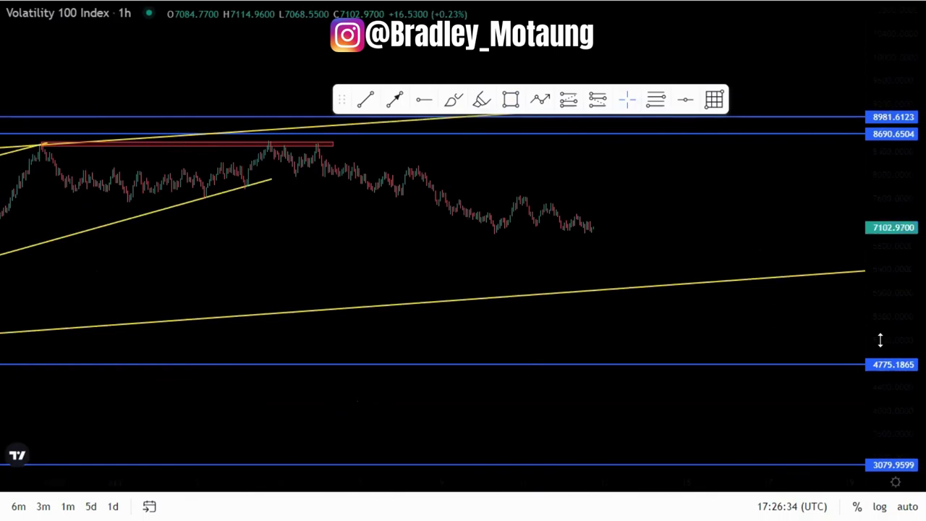
- Examine the 1-hour price action from the March low through the twin tops to the latest candle
{"action": "left_click_drag", "start_coordinate": [881, 340], "coordinate": [849, 191]}
{"action": "left_click_drag", "start_coordinate": [548, 220], "coordinate": [568, 272]}
{"action": "scroll", "coordinate": [627, 315], "scroll_direction": "down", "scroll_amount": 5}
{"action": "left_click_drag", "start_coordinate": [628, 316], "coordinate": [520, 289]}
{"action": "scroll", "coordinate": [550, 282], "scroll_direction": "down", "scroll_amount": 5}
{"action": "left_click_drag", "start_coordinate": [871, 250], "coordinate": [870, 365]}
{"action": "scroll", "coordinate": [649, 260], "scroll_direction": "up", "scroll_amount": 2}
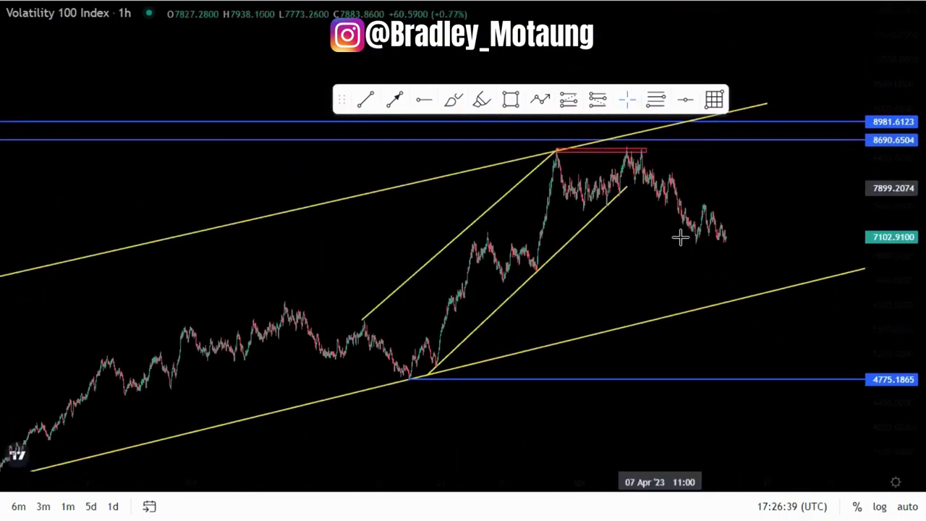
{"action": "scroll", "coordinate": [685, 244], "scroll_direction": "up", "scroll_amount": 3}
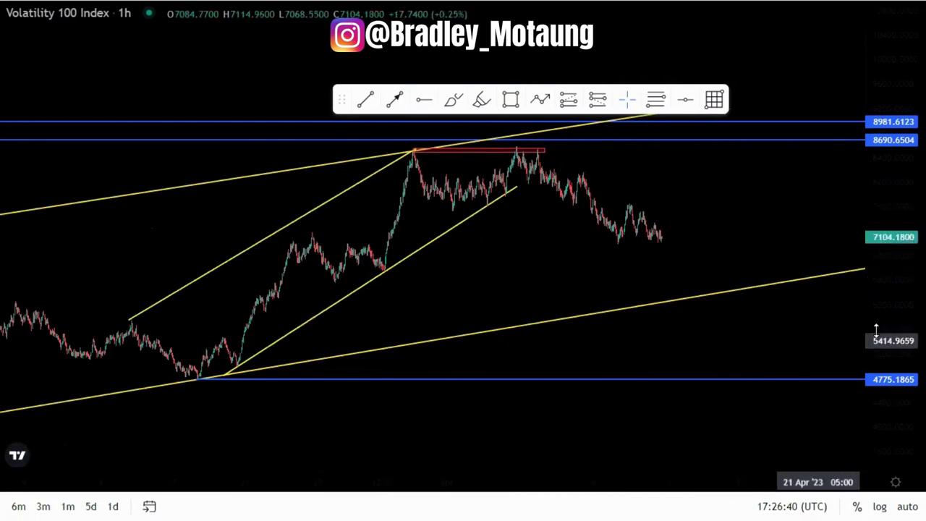
{"action": "left_click_drag", "start_coordinate": [880, 340], "coordinate": [877, 314]}
{"action": "scroll", "coordinate": [466, 256], "scroll_direction": "up", "scroll_amount": 2}
{"action": "left_click_drag", "start_coordinate": [465, 256], "coordinate": [631, 282]}
{"action": "scroll", "coordinate": [630, 282], "scroll_direction": "up", "scroll_amount": 2}
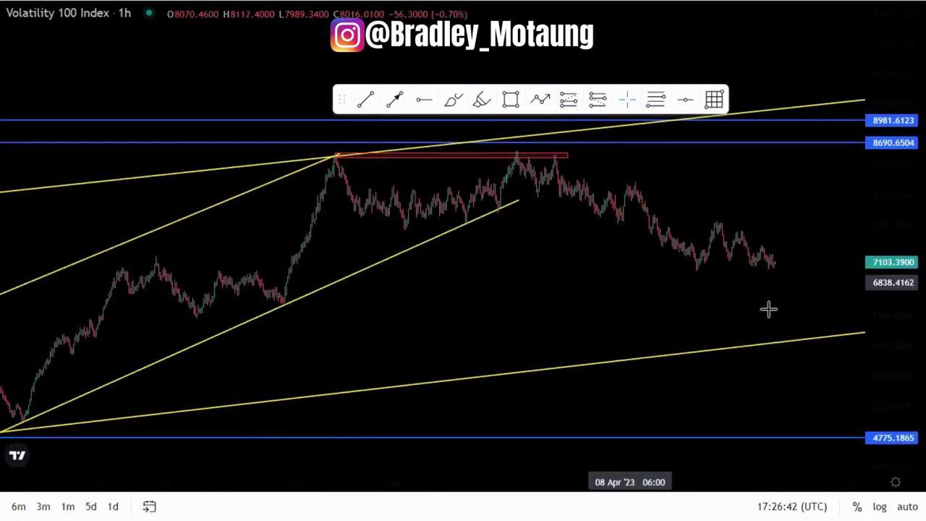
{"action": "scroll", "coordinate": [769, 308], "scroll_direction": "up", "scroll_amount": 2}
{"action": "left_click_drag", "start_coordinate": [892, 296], "coordinate": [891, 307]}
{"action": "scroll", "coordinate": [682, 311], "scroll_direction": "up", "scroll_amount": 1}
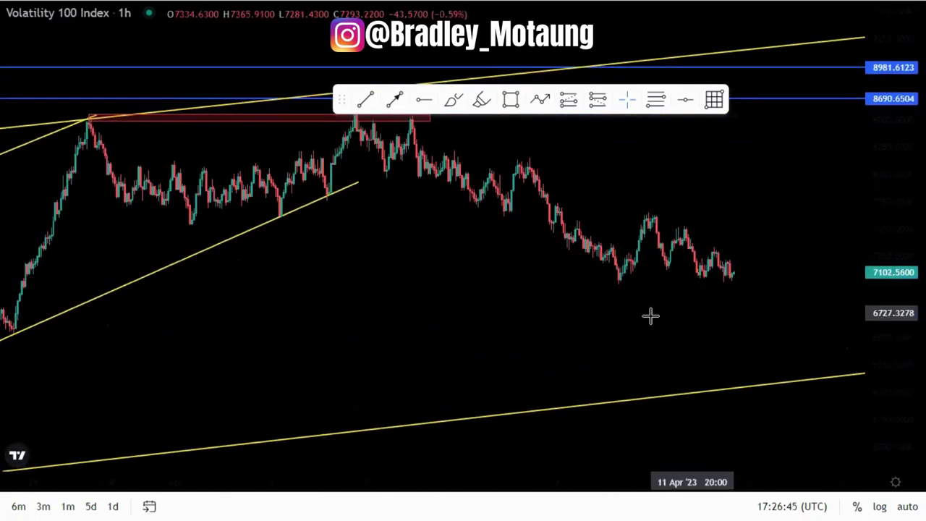
- Bound the small 6 Apr '23 consolidation with two short falling trend lines, the lower starting at about 7960 and the upper at about 8241
{"action": "left_click", "coordinate": [418, 180]}
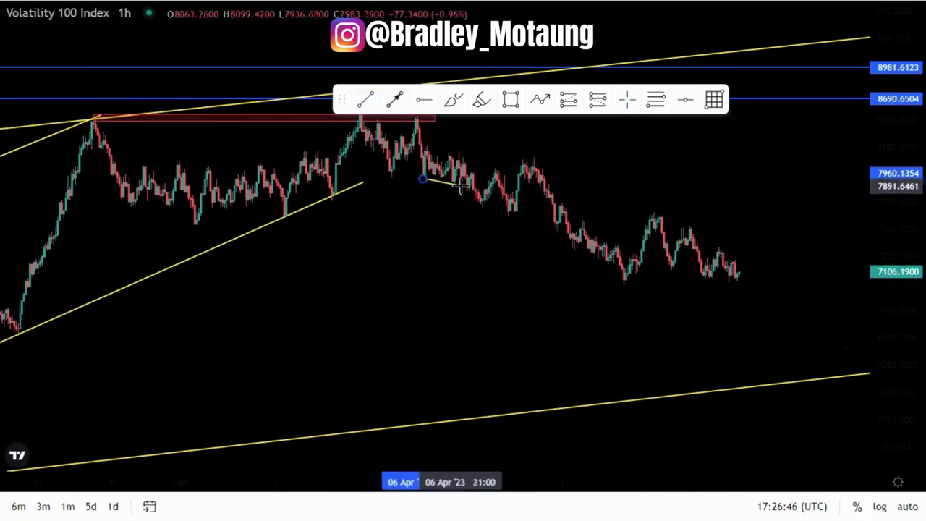
{"action": "left_click", "coordinate": [455, 185]}
{"action": "left_click", "coordinate": [427, 148]}
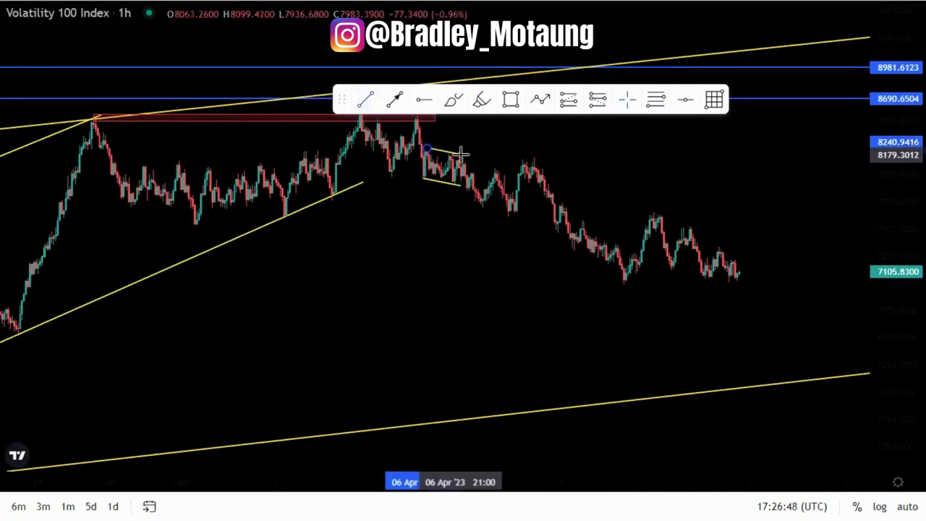
{"action": "left_click", "coordinate": [462, 153]}
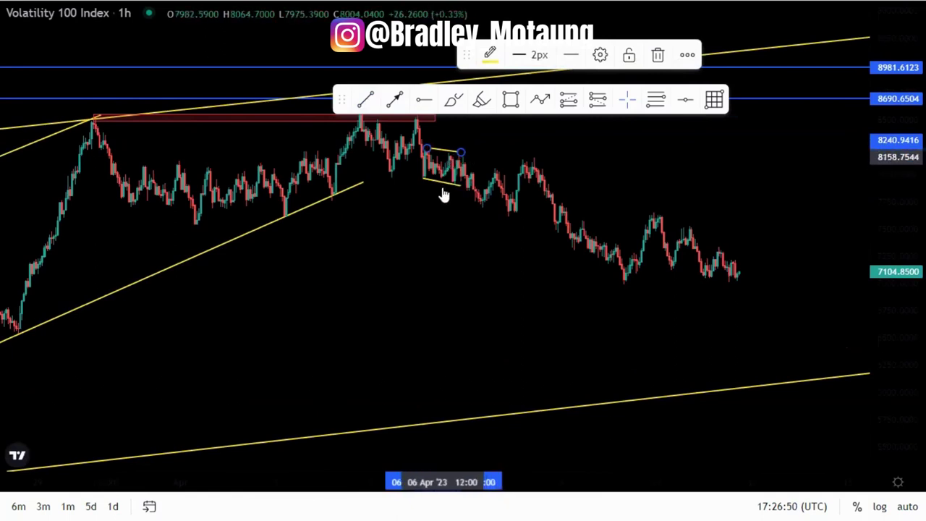
- Bound the 7–8 Apr '23 swings with a rising upper line from about 8015 and a falling lower line from about 7714 to 7556
{"action": "left_click_drag", "start_coordinate": [443, 195], "coordinate": [393, 193]}
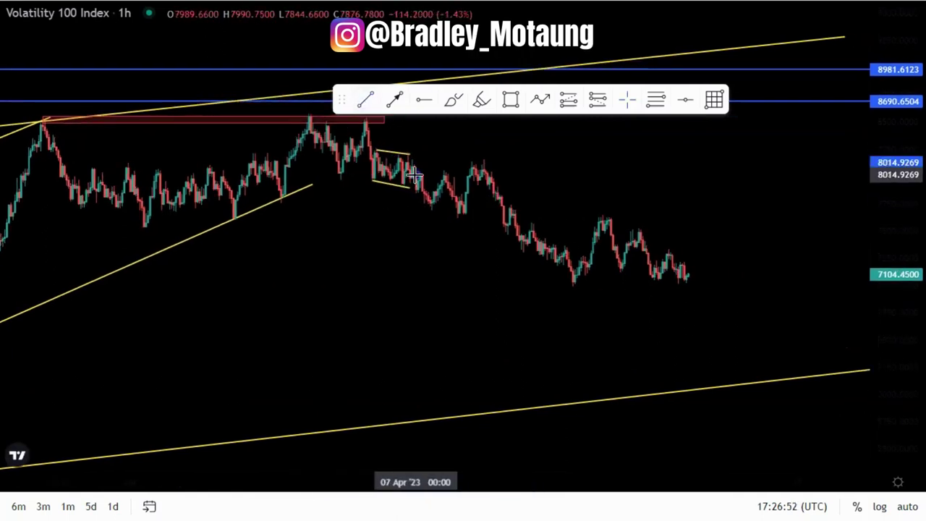
{"action": "left_click", "coordinate": [416, 174]}
{"action": "left_click", "coordinate": [492, 160]}
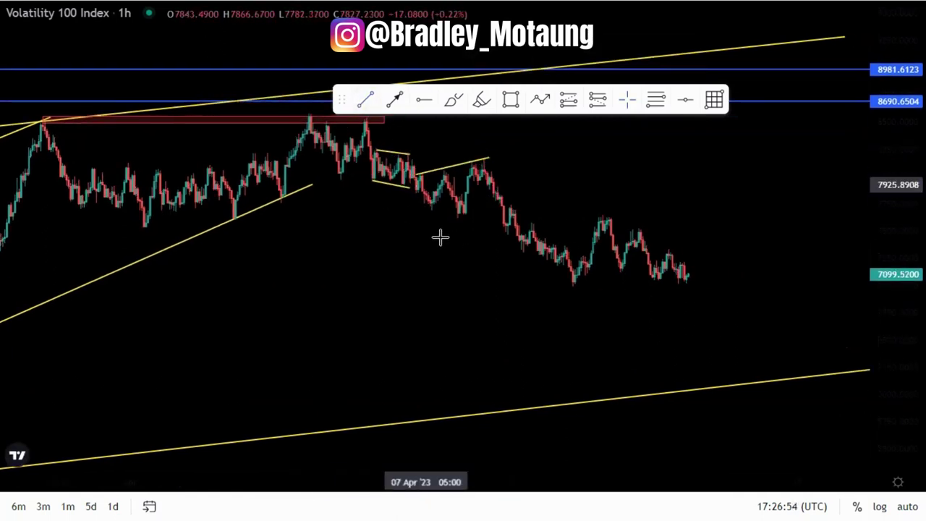
{"action": "left_click", "coordinate": [425, 207]}
{"action": "left_click", "coordinate": [479, 226]}
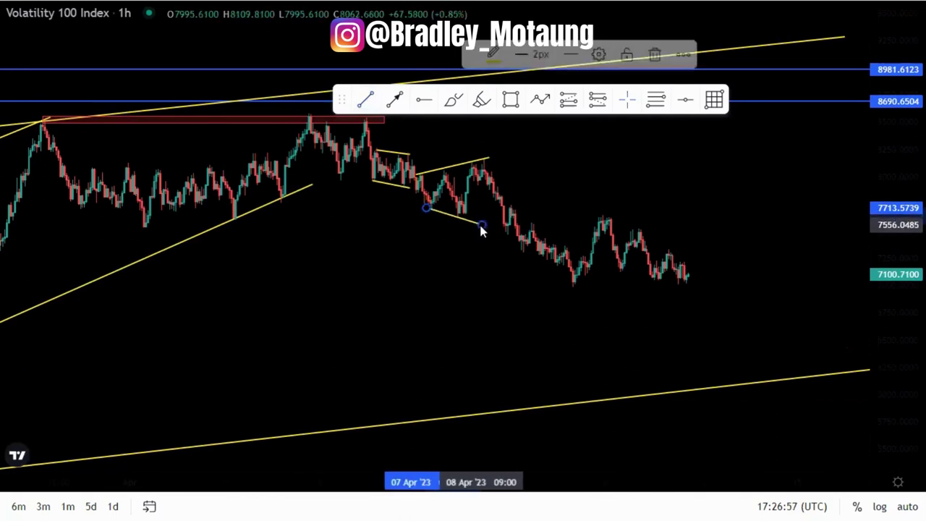
- Draw a rising upper trend line over the 9 and 10 Apr '23 peaks, starting at about 7569 on 9 Apr
{"action": "left_click_drag", "start_coordinate": [659, 265], "coordinate": [546, 261]}
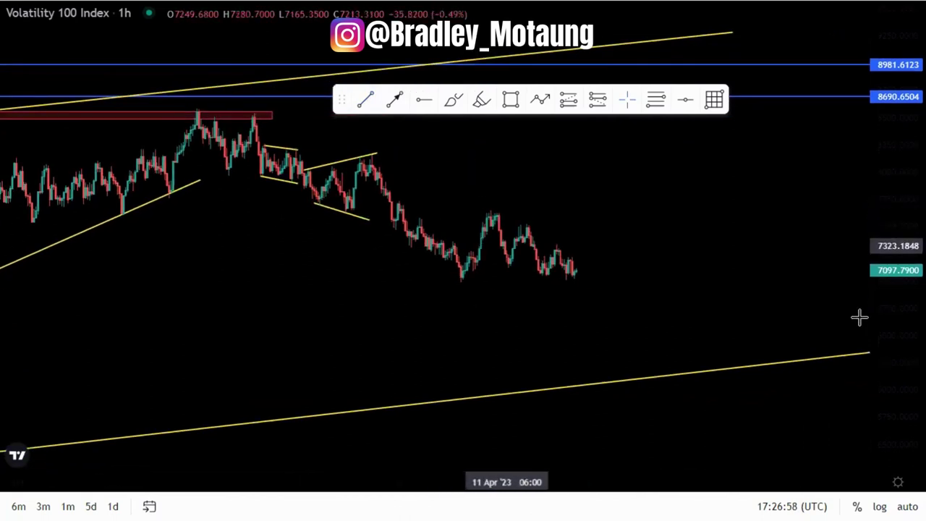
{"action": "left_click_drag", "start_coordinate": [895, 242], "coordinate": [895, 115]}
{"action": "left_click_drag", "start_coordinate": [577, 325], "coordinate": [548, 323]}
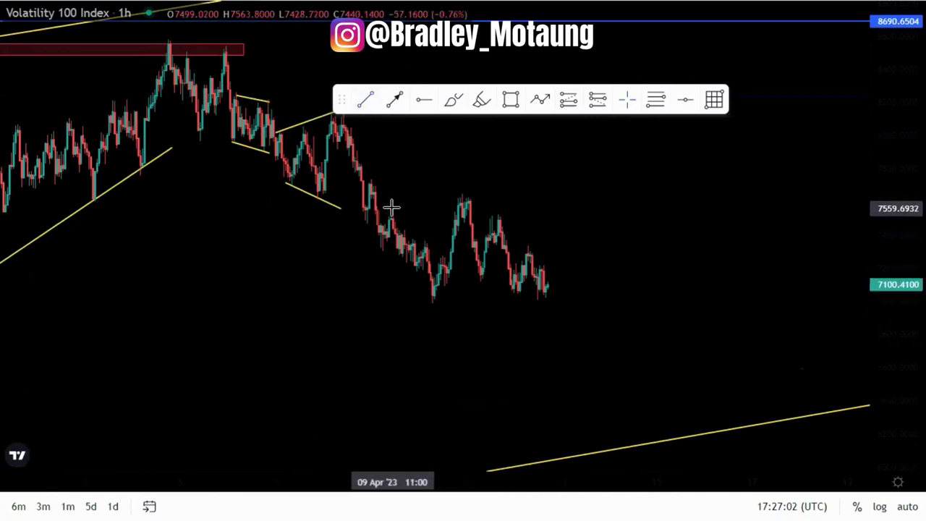
{"action": "left_click_drag", "start_coordinate": [391, 208], "coordinate": [560, 175]}
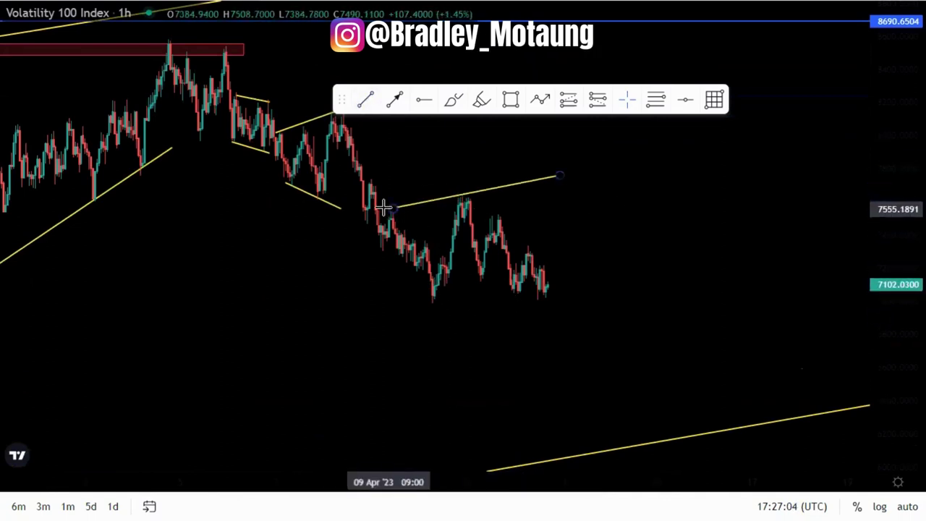
{"action": "left_click", "coordinate": [595, 231]}
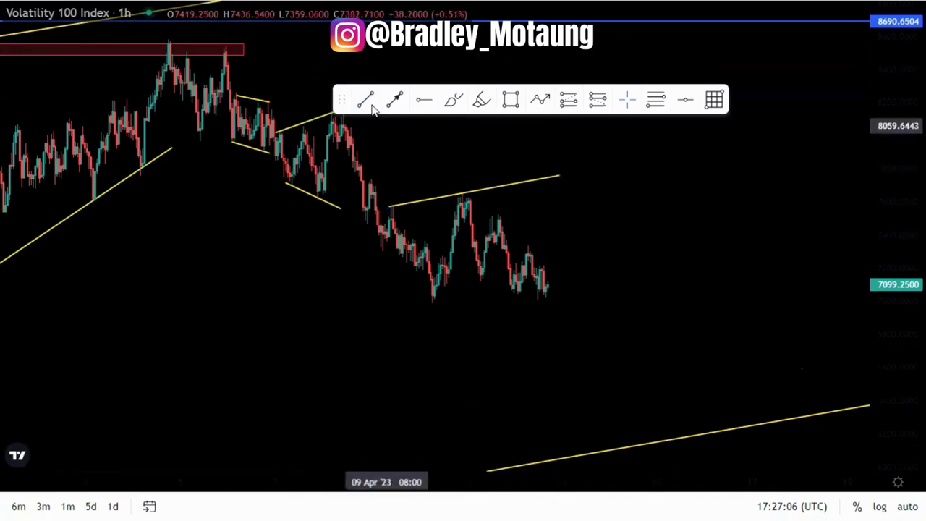
- Draw a nearly flat lower trend line under the recent lows, from about 6997 on 10 Apr '23 to 14 Apr '23
{"action": "left_click_drag", "start_coordinate": [427, 301], "coordinate": [608, 299]}
{"action": "left_click", "coordinate": [673, 354]}
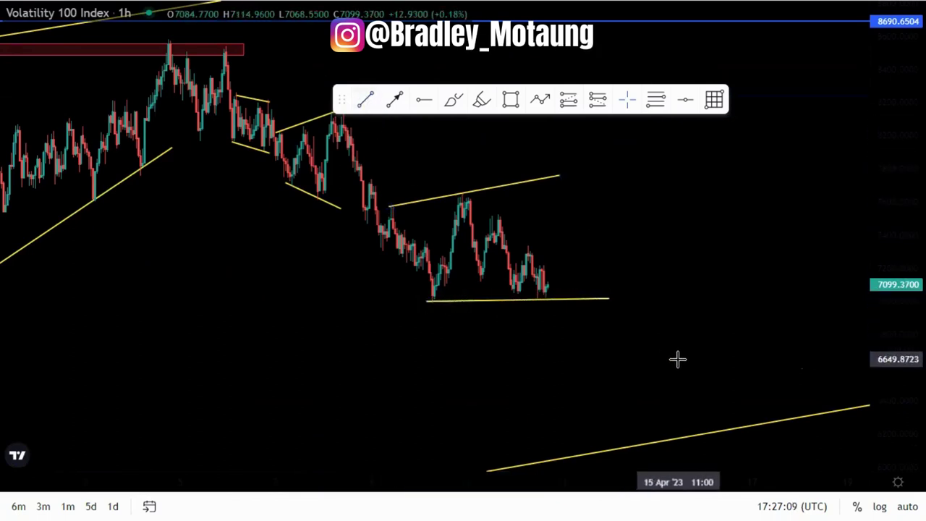
{"action": "left_click", "coordinate": [430, 301]}
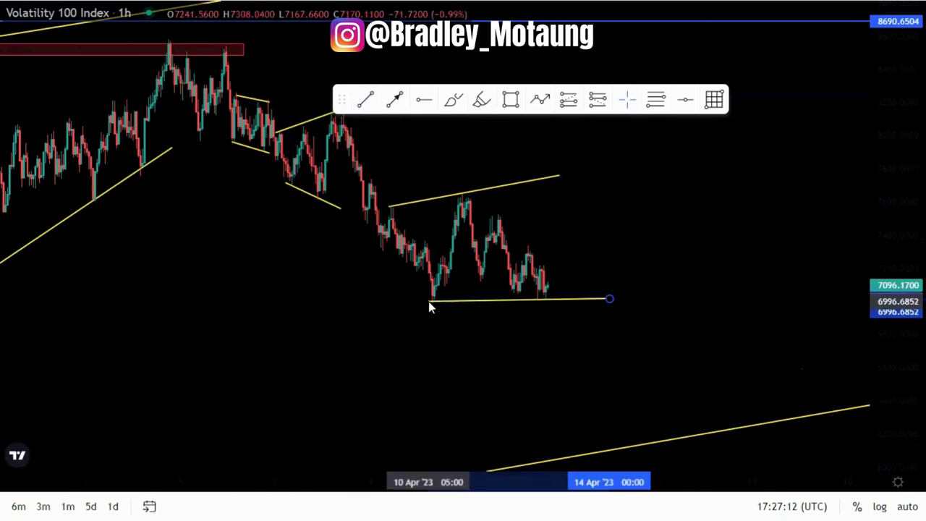
{"action": "left_click_drag", "start_coordinate": [431, 301], "coordinate": [430, 302]}
{"action": "left_click", "coordinate": [560, 344]}
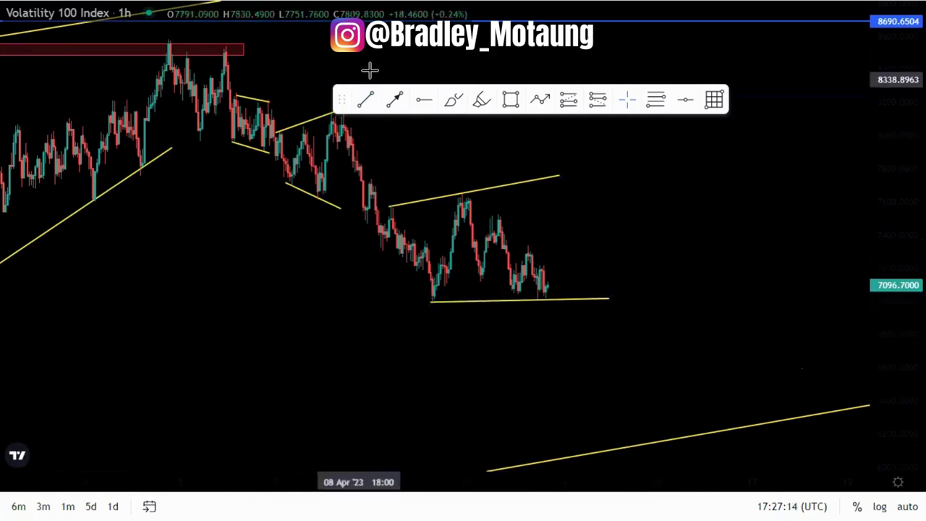
- Place a horizontal ray at 7649.7745 from the 10 Apr '23 peak and extend the upper trend line to about 7771 on 13 Apr
{"action": "left_click", "coordinate": [424, 99]}
{"action": "left_click", "coordinate": [464, 193]}
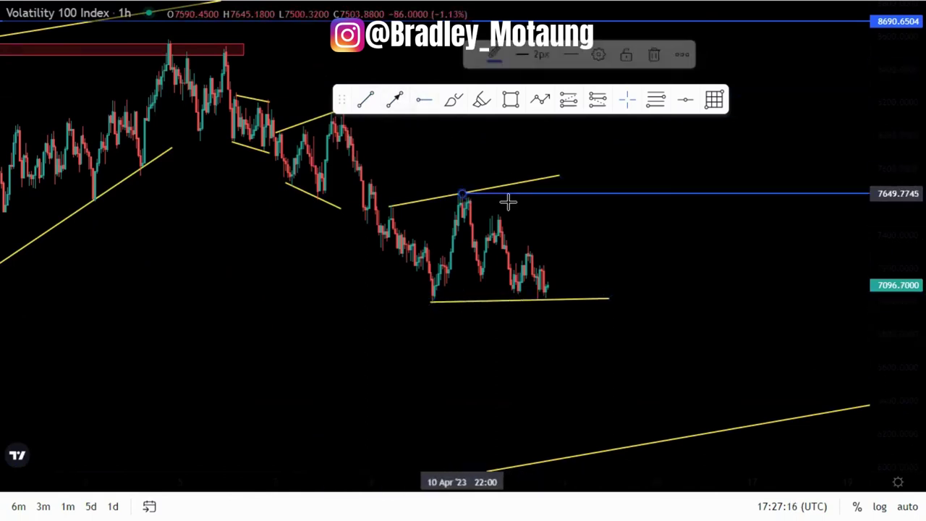
{"action": "left_click_drag", "start_coordinate": [558, 177], "coordinate": [576, 174]}
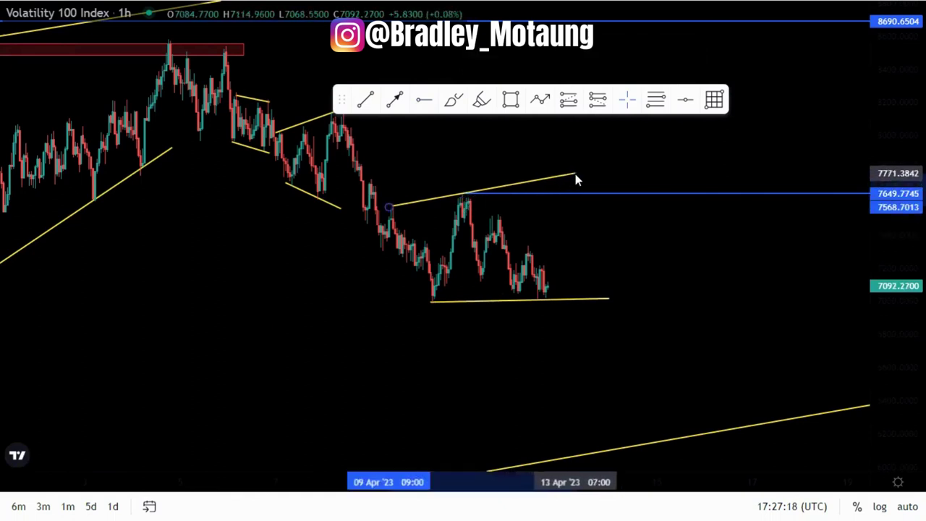
- Brush a rising zigzag from the latest candle to the horizontal ray, and circle its meeting point and the 10 Apr '23 peak
{"action": "left_click", "coordinate": [453, 100]}
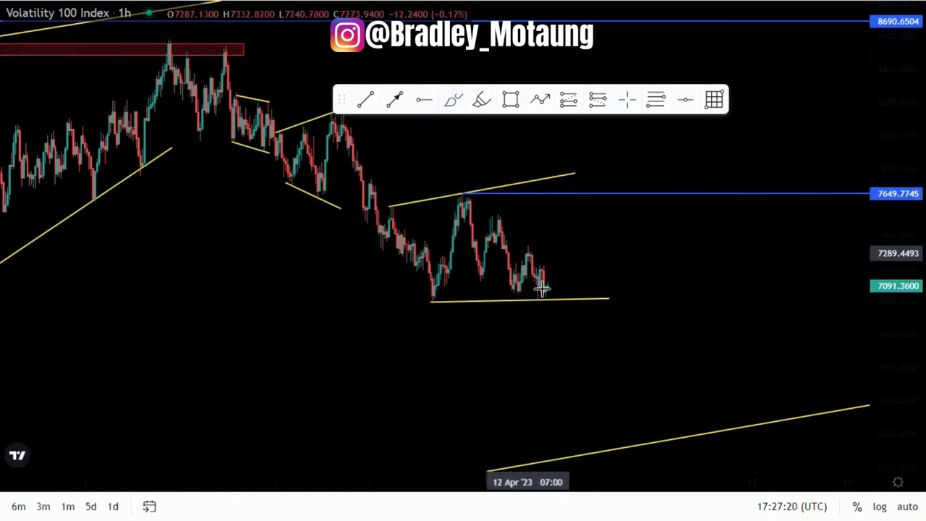
{"action": "left_click_drag", "start_coordinate": [548, 275], "coordinate": [557, 278]}
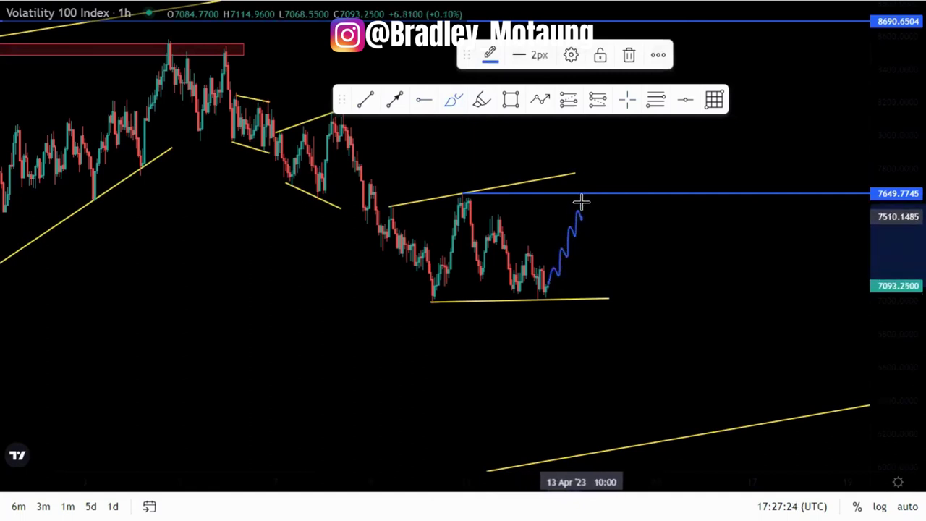
{"action": "left_click_drag", "start_coordinate": [463, 188], "coordinate": [464, 190]}
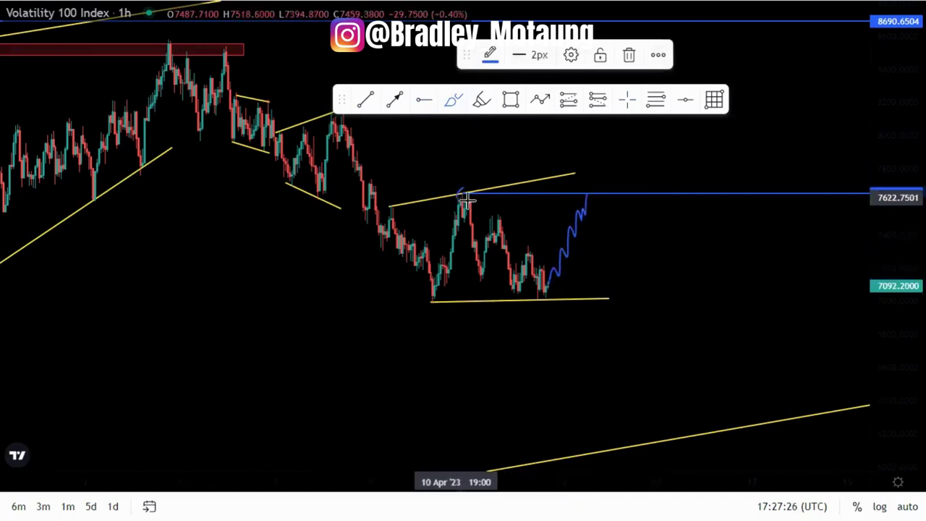
{"action": "left_click_drag", "start_coordinate": [591, 189], "coordinate": [588, 188]}
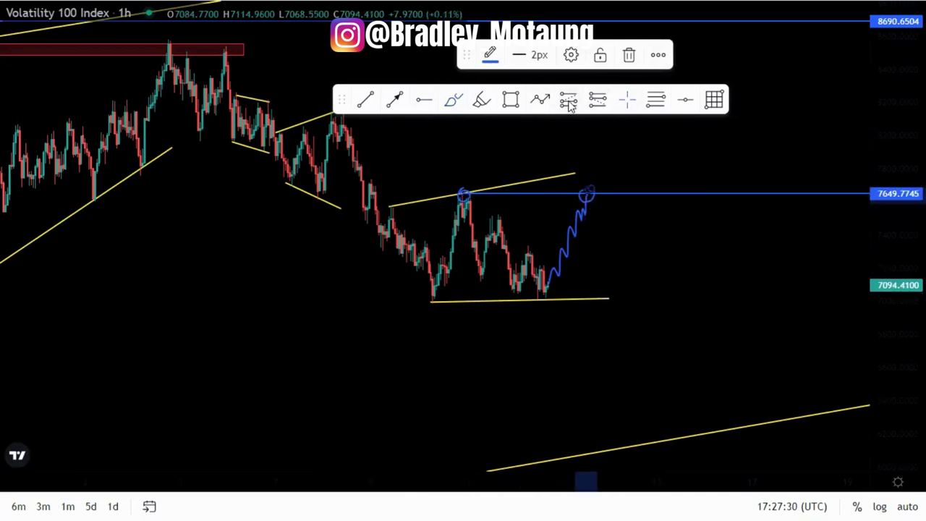
- Place a short position at the projected retest with entry 7645.2704 and stop 7789.4004
{"action": "left_click", "coordinate": [598, 104]}
{"action": "left_click", "coordinate": [585, 192]}
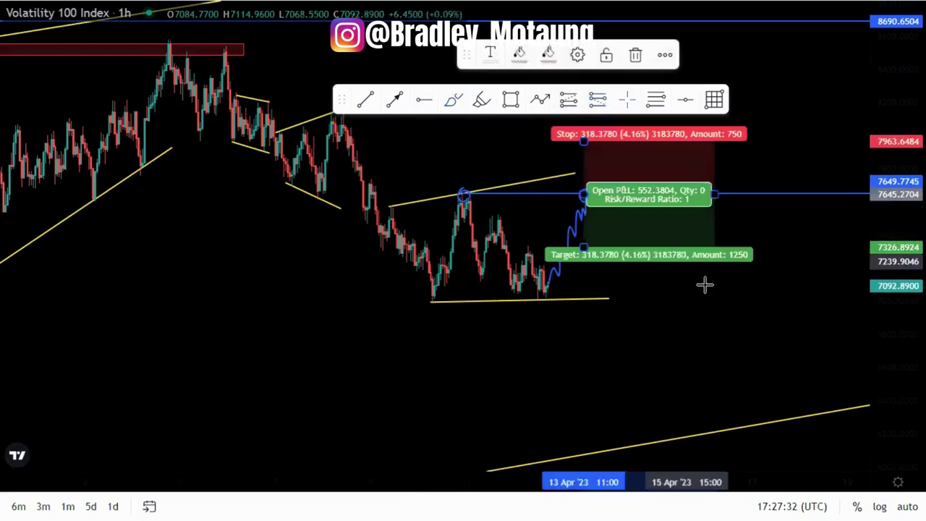
{"action": "left_click_drag", "start_coordinate": [583, 142], "coordinate": [586, 171]}
{"action": "left_click", "coordinate": [537, 230]}
{"action": "left_click", "coordinate": [577, 175]}
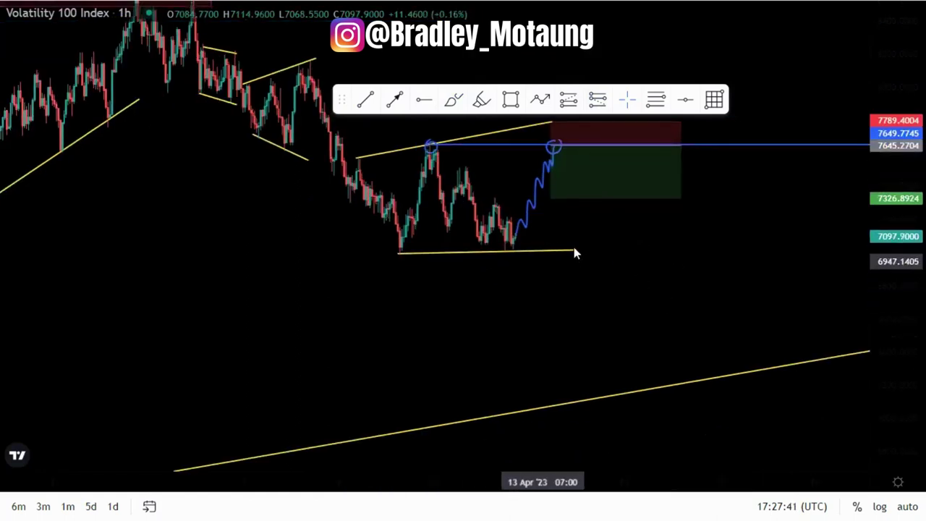
- Lengthen the flat lower trend line slightly and set the short position's target to 7037.2218, near that line
{"action": "left_click_drag", "start_coordinate": [574, 249], "coordinate": [591, 249]}
{"action": "left_click_drag", "start_coordinate": [646, 287], "coordinate": [648, 297]}
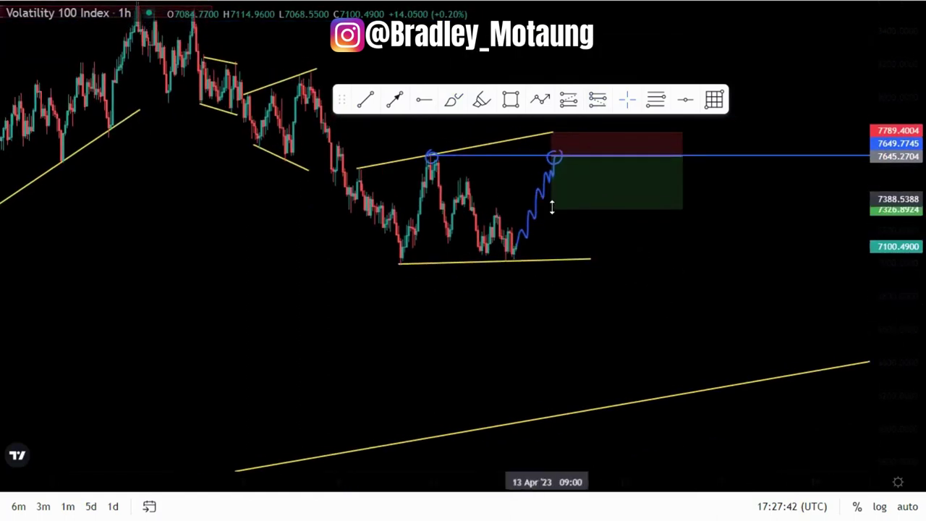
{"action": "left_click_drag", "start_coordinate": [552, 208], "coordinate": [558, 254]}
{"action": "left_click", "coordinate": [482, 290]}
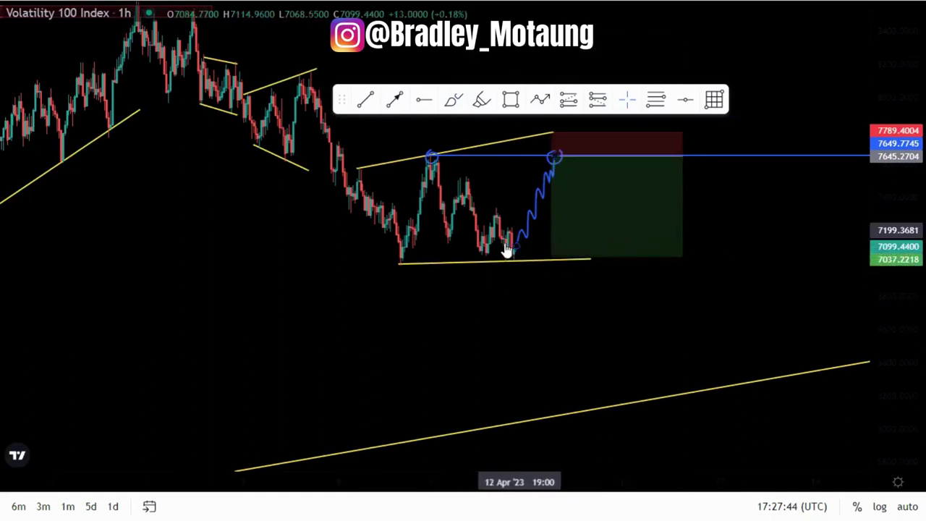
- Lower the short position's target to 6116.2406, at the large rising channel's lower line
{"action": "scroll", "coordinate": [600, 321], "scroll_direction": "down", "scroll_amount": 4}
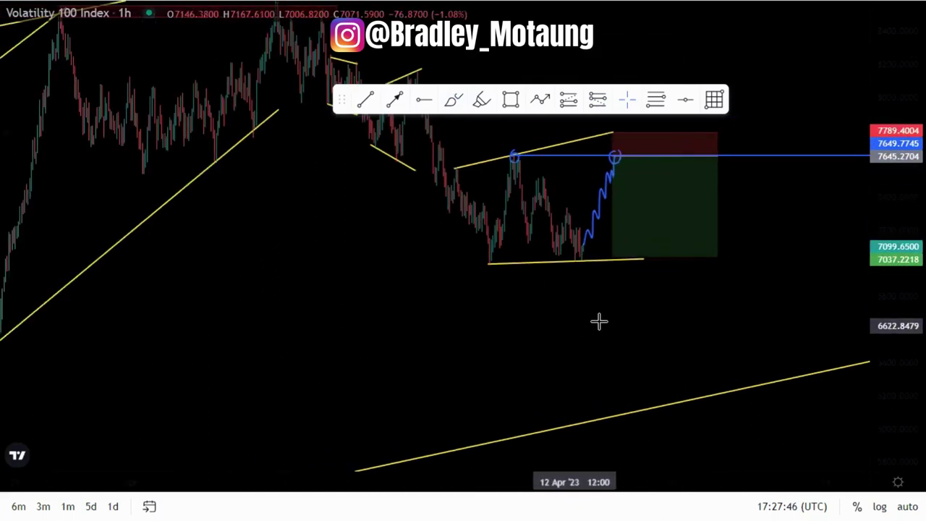
{"action": "scroll", "coordinate": [575, 331], "scroll_direction": "down", "scroll_amount": 5}
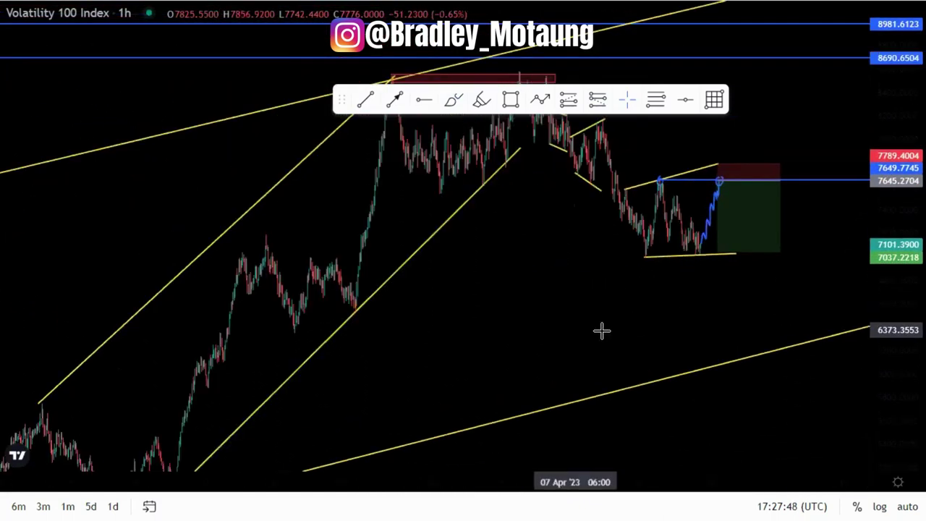
{"action": "left_click_drag", "start_coordinate": [891, 148], "coordinate": [877, 262]}
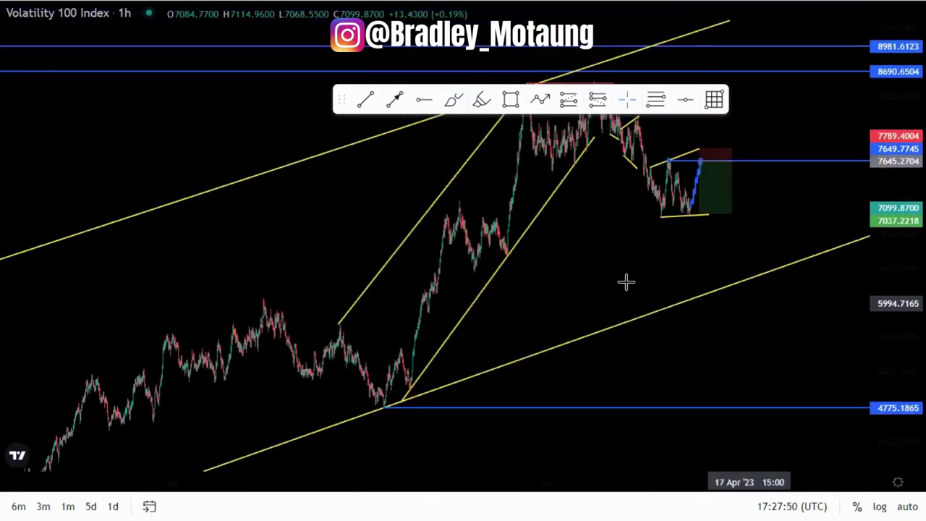
{"action": "left_click_drag", "start_coordinate": [621, 272], "coordinate": [599, 247]}
{"action": "left_click_drag", "start_coordinate": [676, 185], "coordinate": [689, 267]}
- Lower the short position's target to 3086.4349, just above the 3079.9599 level, and widen the position box
{"action": "left_click_drag", "start_coordinate": [719, 319], "coordinate": [662, 303]}
{"action": "scroll", "coordinate": [755, 332], "scroll_direction": "down", "scroll_amount": 3}
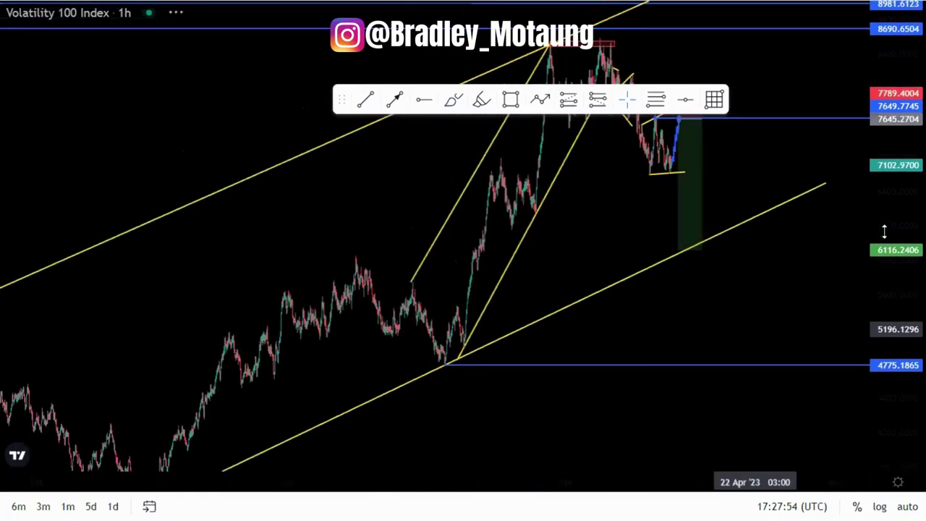
{"action": "left_click_drag", "start_coordinate": [885, 231], "coordinate": [883, 258]}
{"action": "left_click_drag", "start_coordinate": [692, 224], "coordinate": [710, 402]}
{"action": "left_click_drag", "start_coordinate": [588, 342], "coordinate": [578, 382]}
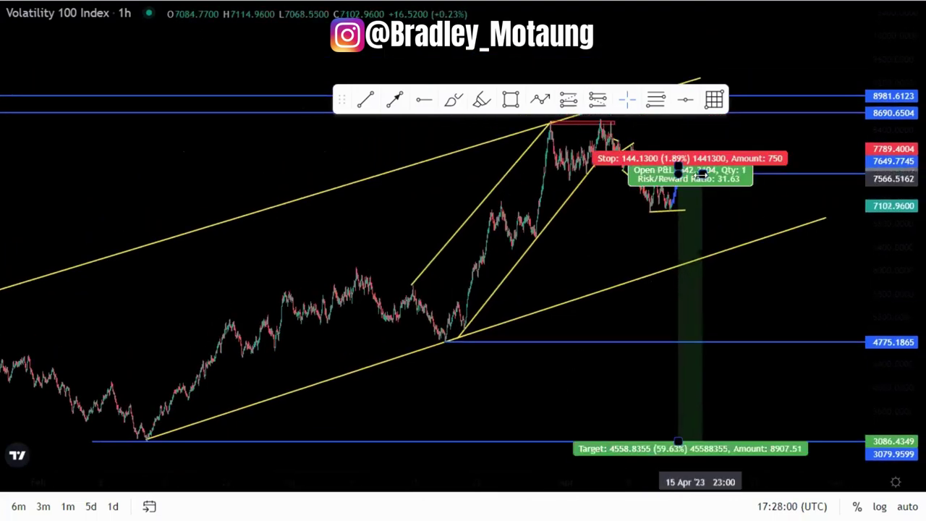
{"action": "left_click_drag", "start_coordinate": [704, 175], "coordinate": [748, 176]}
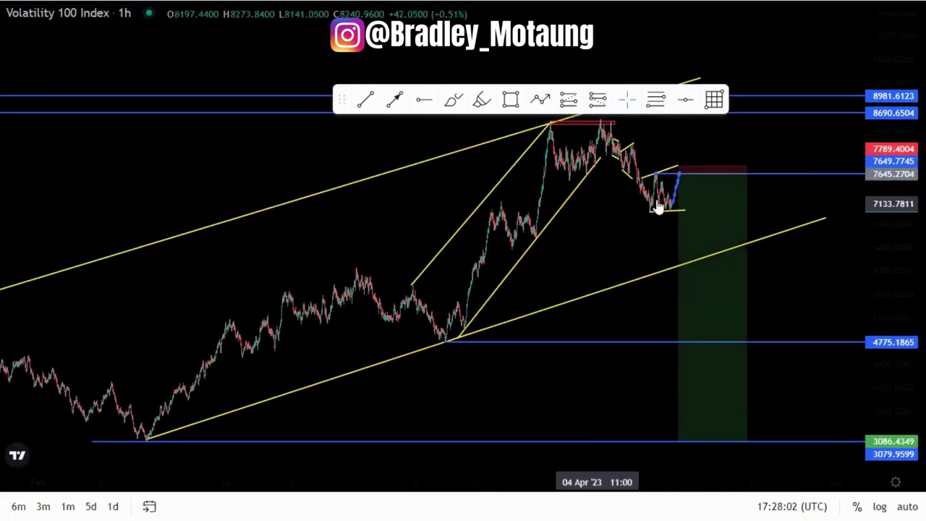
- Delete the short position and the brushed rising zigzag
{"action": "scroll", "coordinate": [637, 217], "scroll_direction": "up", "scroll_amount": 1}
{"action": "scroll", "coordinate": [616, 230], "scroll_direction": "up", "scroll_amount": 1}
{"action": "left_click", "coordinate": [636, 234]}
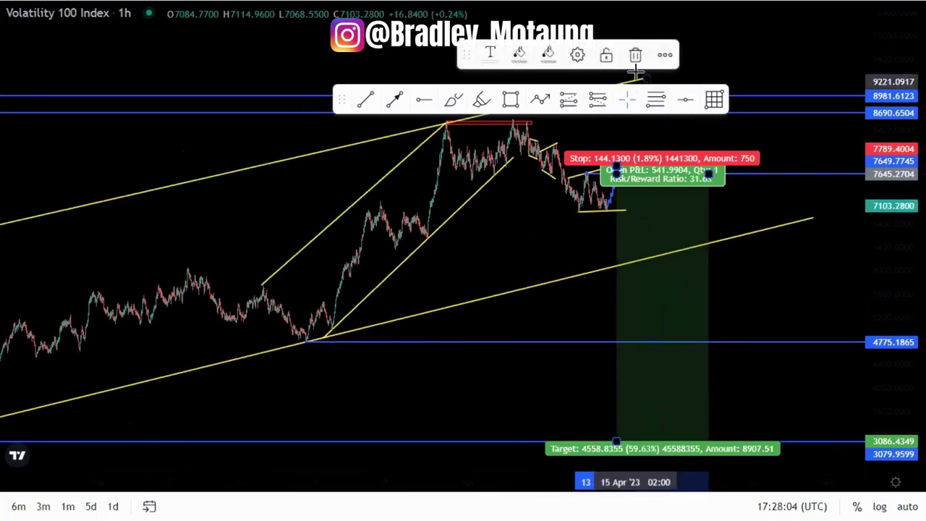
{"action": "left_click", "coordinate": [634, 56]}
{"action": "left_click", "coordinate": [616, 190]}
{"action": "key", "text": "Delete"}
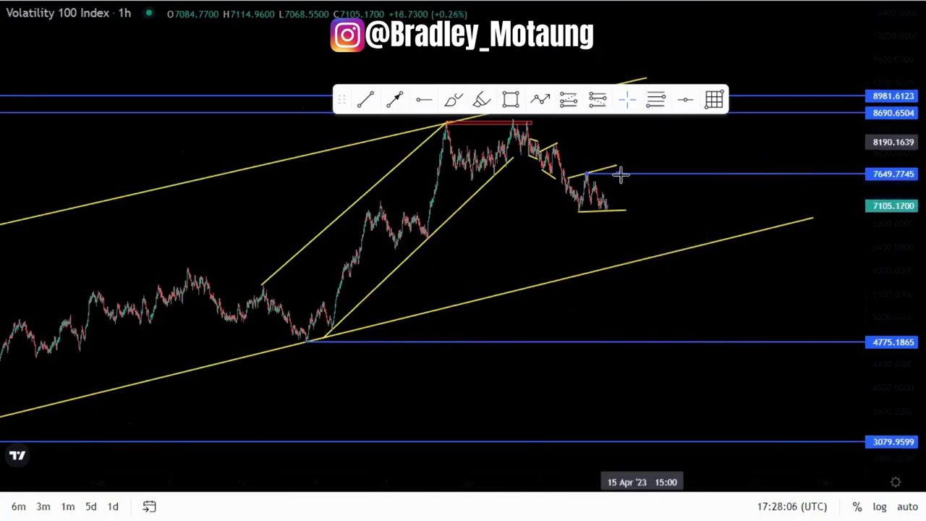
- Delete the brushed circle at the projected retest and the horizontal ray at 7649.7745
{"action": "left_click", "coordinate": [619, 173]}
{"action": "left_click", "coordinate": [630, 56]}
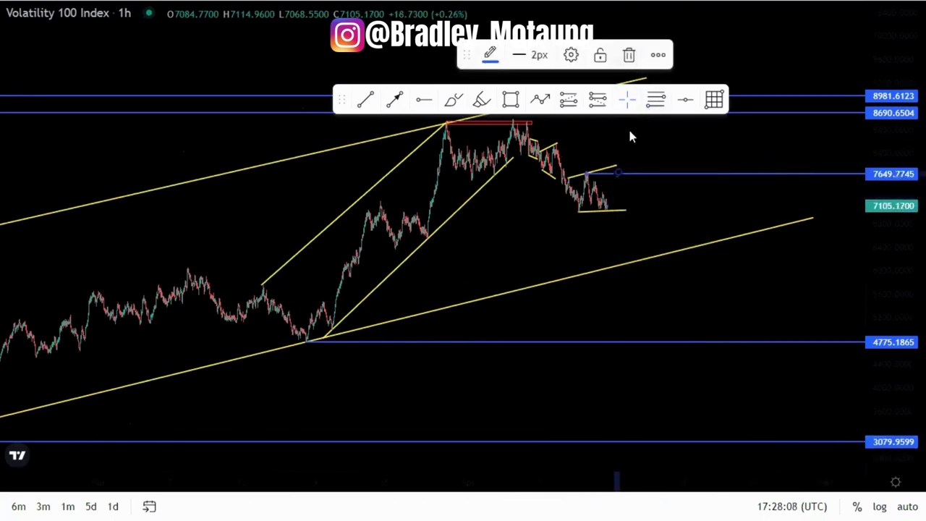
{"action": "left_click", "coordinate": [588, 174]}
{"action": "left_click", "coordinate": [659, 57]}
- Delete the remaining brushed circle at the 10 Apr '23 peak and extend the rising upper trend line slightly
{"action": "scroll", "coordinate": [790, 321], "scroll_direction": "up", "scroll_amount": 3}
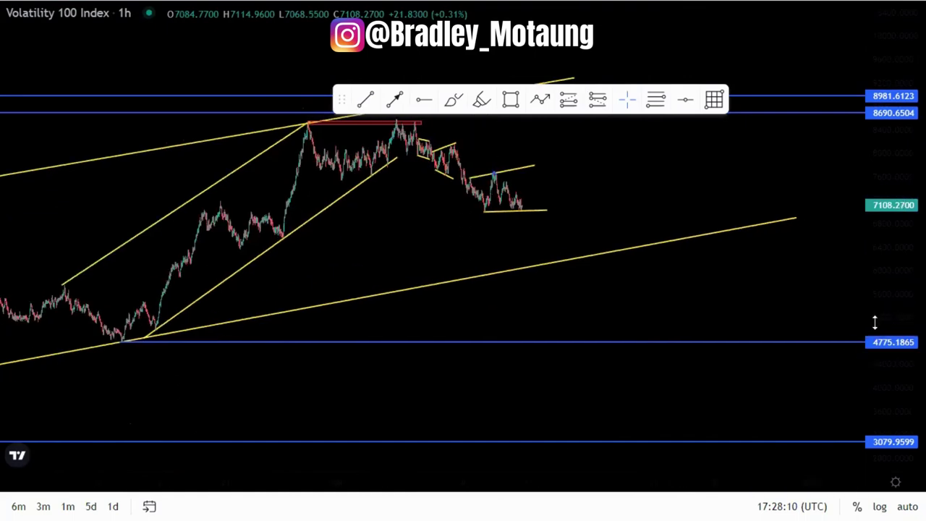
{"action": "left_click_drag", "start_coordinate": [876, 320], "coordinate": [877, 152]}
{"action": "left_click_drag", "start_coordinate": [670, 210], "coordinate": [776, 250]}
{"action": "scroll", "coordinate": [701, 252], "scroll_direction": "up", "scroll_amount": 5}
{"action": "left_click_drag", "start_coordinate": [535, 275], "coordinate": [628, 272]}
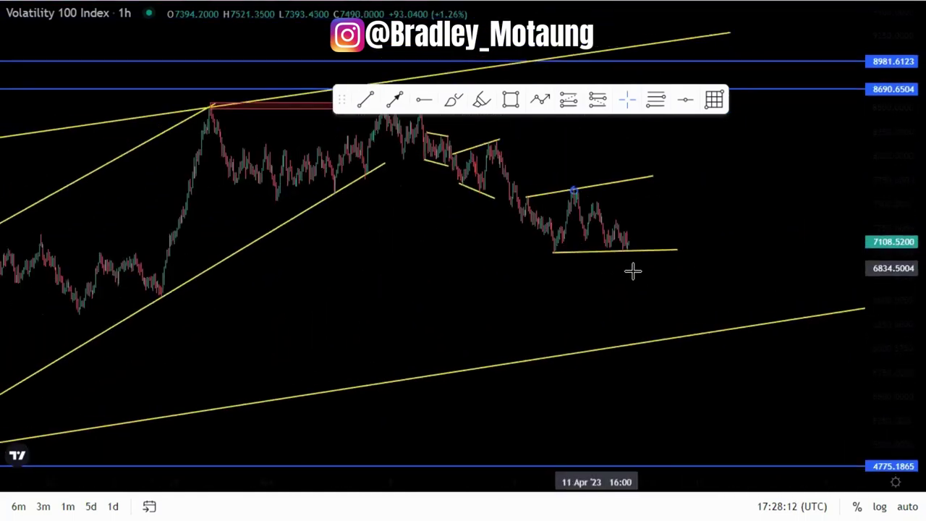
{"action": "scroll", "coordinate": [632, 271], "scroll_direction": "up", "scroll_amount": 3}
{"action": "left_click_drag", "start_coordinate": [882, 315], "coordinate": [880, 215]}
{"action": "scroll", "coordinate": [822, 262], "scroll_direction": "up", "scroll_amount": 3}
{"action": "left_click_drag", "start_coordinate": [582, 271], "coordinate": [629, 281]}
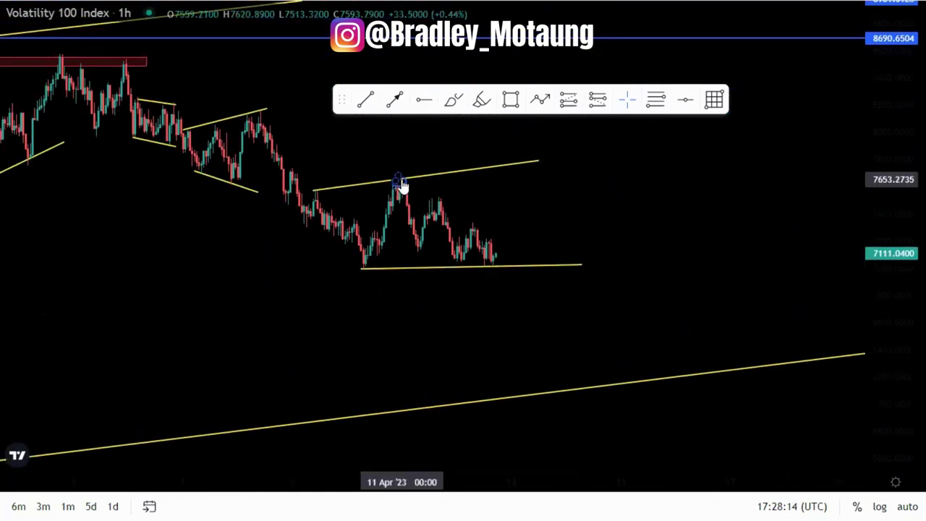
{"action": "left_click", "coordinate": [402, 186]}
{"action": "left_click", "coordinate": [597, 173]}
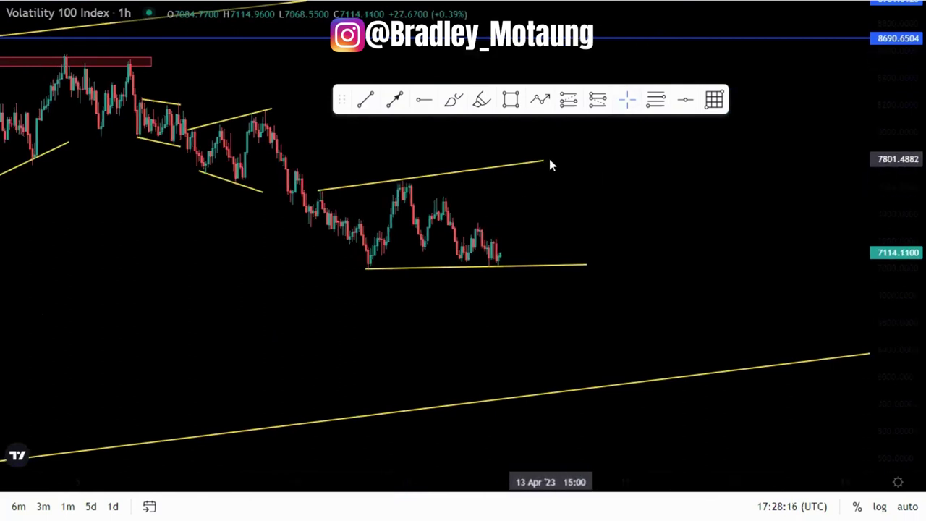
{"action": "left_click_drag", "start_coordinate": [545, 160], "coordinate": [555, 160]}
{"action": "left_click", "coordinate": [612, 215]}
- Brush circles on the upper line's two touches, a falling channel beneath it, and a rising path to a circled third touch
{"action": "left_click", "coordinate": [453, 102]}
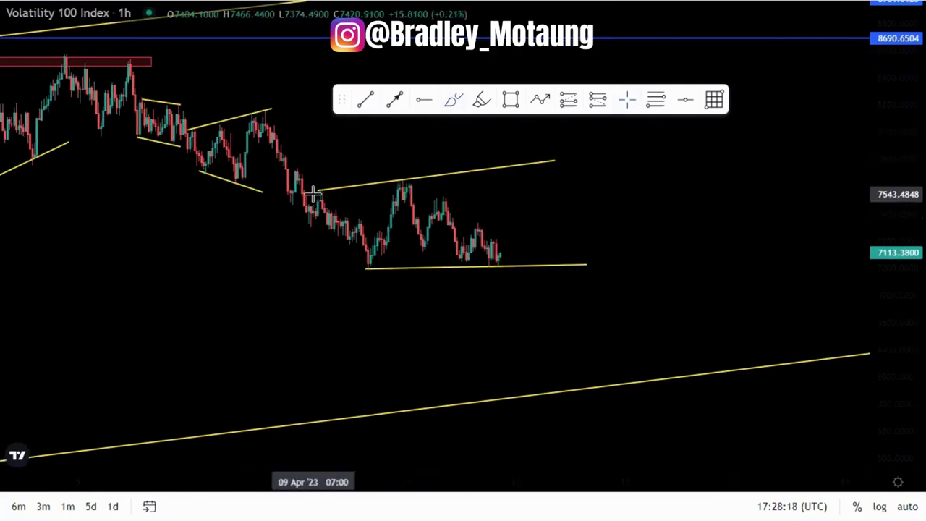
{"action": "left_click", "coordinate": [316, 192]}
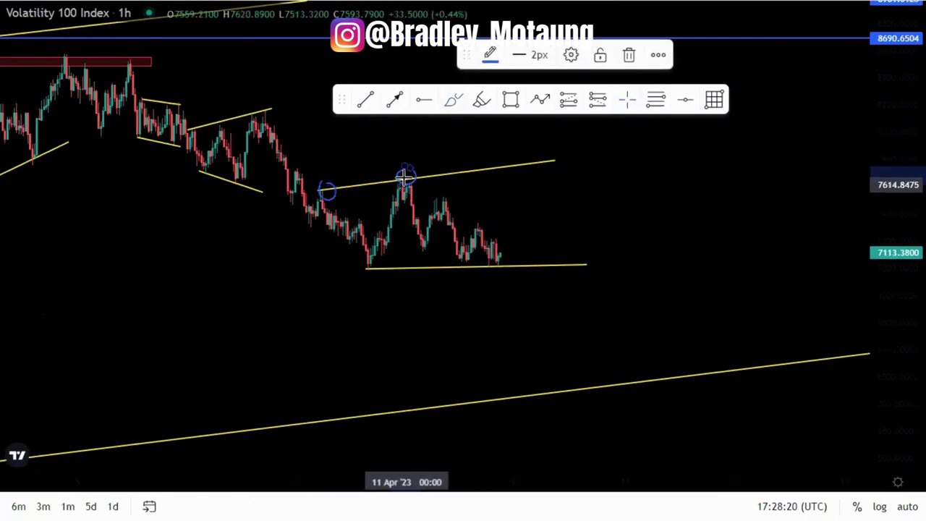
{"action": "left_click_drag", "start_coordinate": [405, 176], "coordinate": [497, 229]}
{"action": "mouse_move", "coordinate": [391, 233]}
{"action": "left_mouse_down"}
{"action": "mouse_move", "coordinate": [478, 261]}
{"action": "mouse_move", "coordinate": [523, 213]}
{"action": "left_mouse_up"}
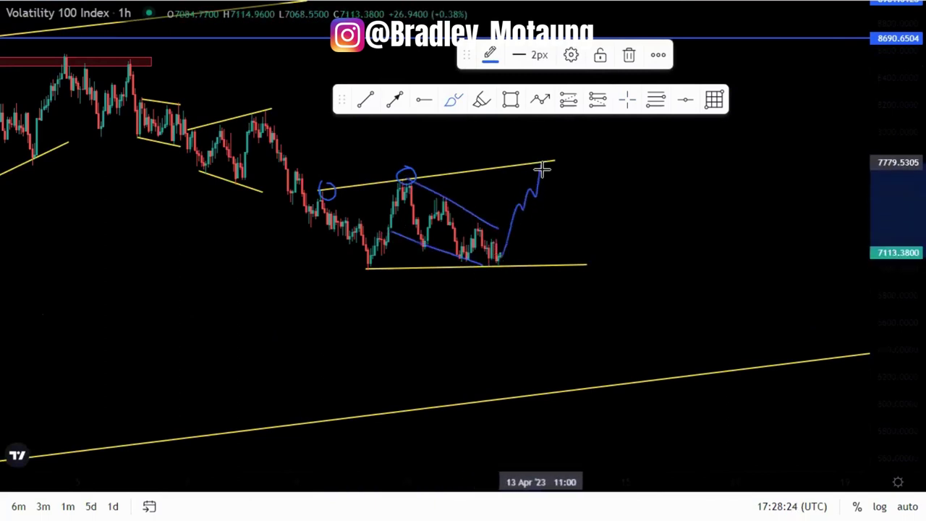
{"action": "left_click_drag", "start_coordinate": [549, 157], "coordinate": [551, 159]}
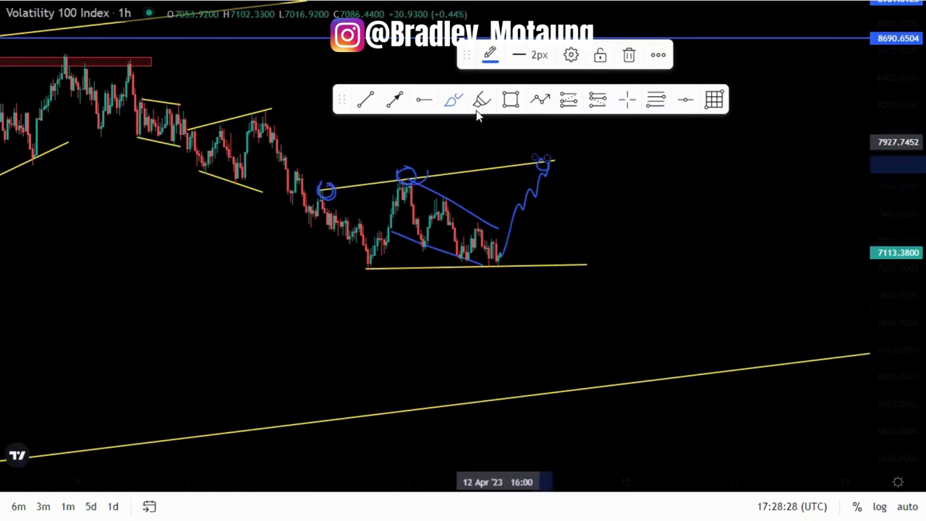
{"action": "left_click_drag", "start_coordinate": [636, 151], "coordinate": [605, 184]}
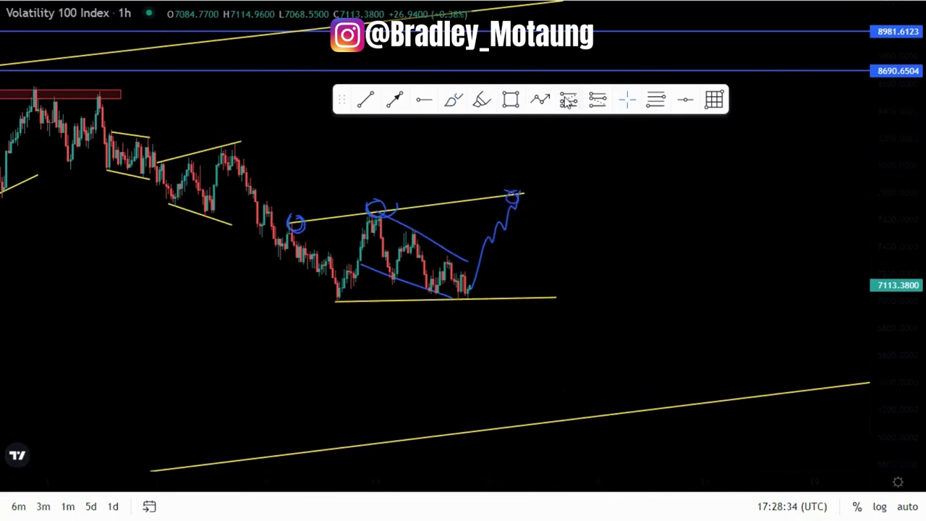
- Place a short position at the circled third touch with entry 7757.5728, stop 7927.7452 and target 7016.4992
{"action": "left_click", "coordinate": [596, 101]}
{"action": "left_click", "coordinate": [515, 196]}
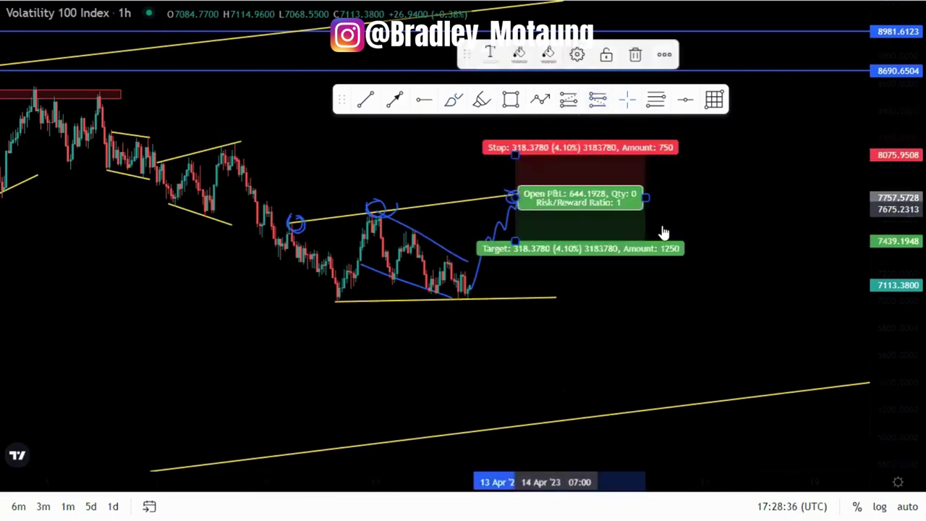
{"action": "mouse_move", "coordinate": [522, 163]}
{"action": "left_mouse_down"}
{"action": "mouse_move", "coordinate": [527, 177]}
{"action": "mouse_move", "coordinate": [531, 170]}
{"action": "left_mouse_up"}
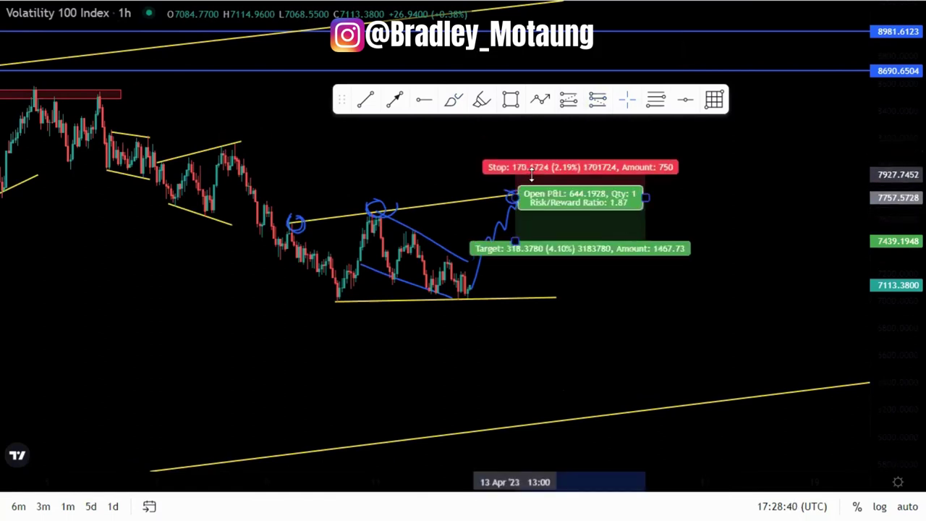
{"action": "left_click_drag", "start_coordinate": [571, 281], "coordinate": [550, 248]}
{"action": "left_click_drag", "start_coordinate": [494, 208], "coordinate": [517, 260]}
{"action": "scroll", "coordinate": [459, 324], "scroll_direction": "down", "scroll_amount": 2}
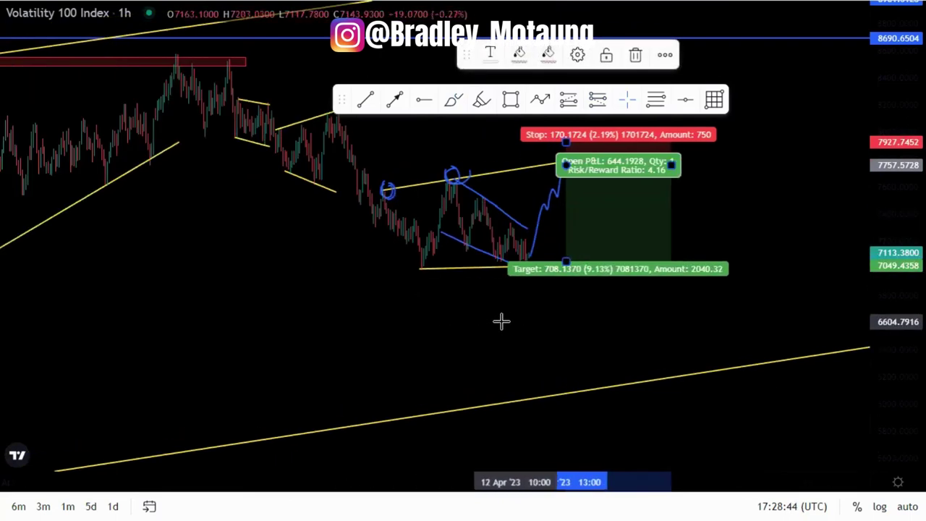
{"action": "left_click_drag", "start_coordinate": [540, 326], "coordinate": [436, 306]}
{"action": "scroll", "coordinate": [437, 305], "scroll_direction": "down", "scroll_amount": 4}
{"action": "left_click", "coordinate": [601, 239]}
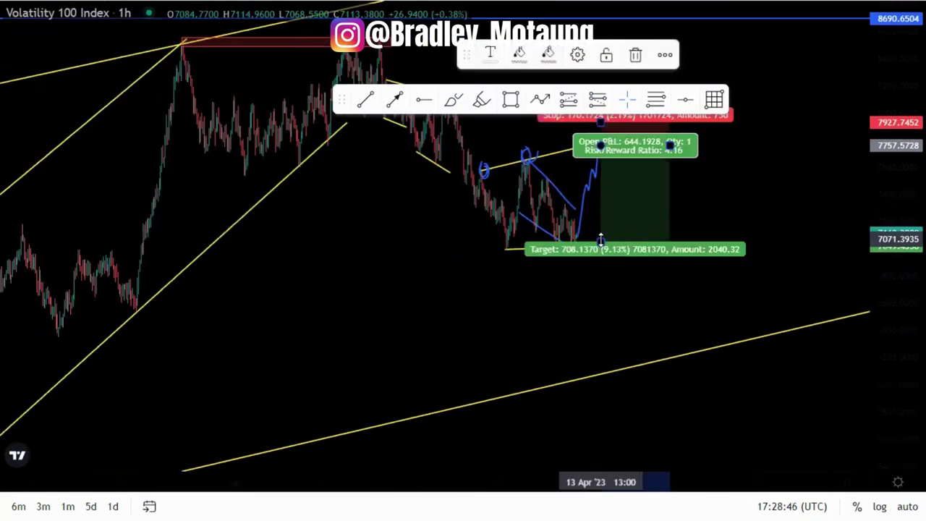
{"action": "double_click", "coordinate": [601, 242]}
{"action": "left_click", "coordinate": [581, 41]}
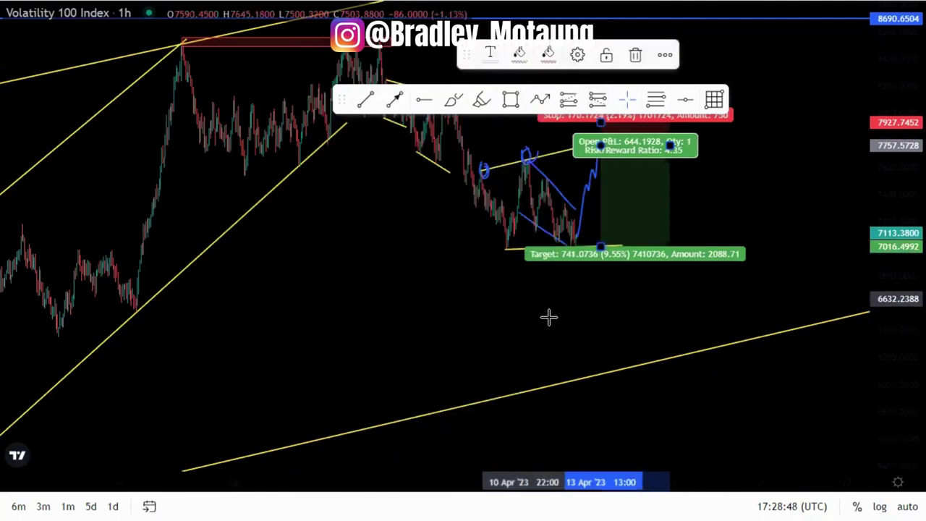
- Lower the short position's target to 6172.4044, at the long rising lower trend line
{"action": "left_click_drag", "start_coordinate": [540, 310], "coordinate": [461, 284]}
{"action": "scroll", "coordinate": [512, 291], "scroll_direction": "down", "scroll_amount": 4}
{"action": "left_click_drag", "start_coordinate": [884, 280], "coordinate": [884, 366]}
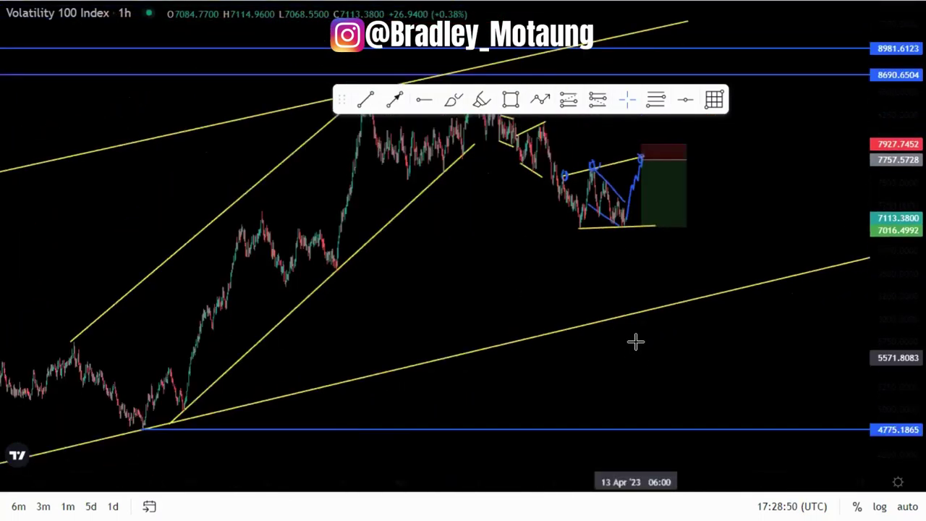
{"action": "scroll", "coordinate": [622, 289], "scroll_direction": "down", "scroll_amount": 3}
{"action": "left_click_drag", "start_coordinate": [630, 289], "coordinate": [578, 270]}
{"action": "scroll", "coordinate": [583, 270], "scroll_direction": "down", "scroll_amount": 2}
{"action": "left_click_drag", "start_coordinate": [692, 206], "coordinate": [692, 285]}
{"action": "left_click_drag", "start_coordinate": [898, 211], "coordinate": [890, 306]}
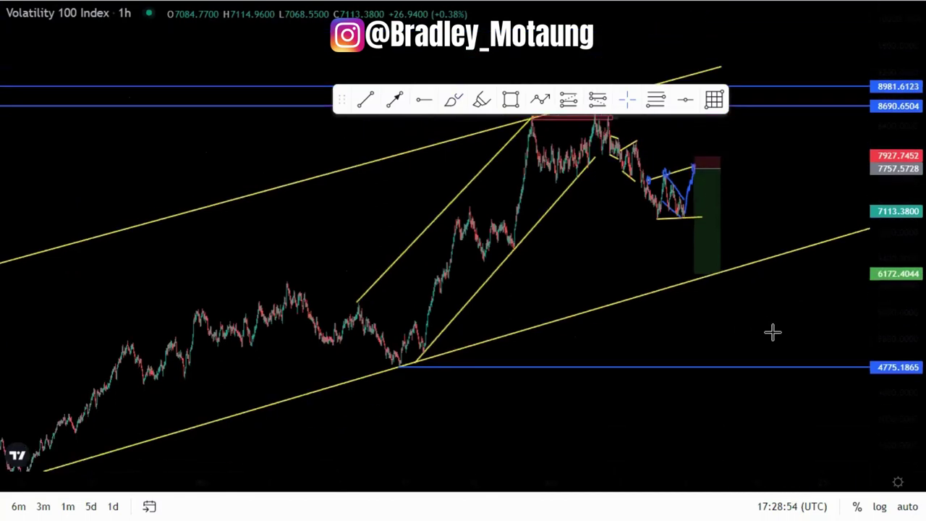
- Extend the short position's target down to 3091.7028, near the lowest blue level
{"action": "left_click_drag", "start_coordinate": [759, 333], "coordinate": [746, 202]}
{"action": "scroll", "coordinate": [717, 238], "scroll_direction": "down", "scroll_amount": 2}
{"action": "left_click_drag", "start_coordinate": [717, 238], "coordinate": [715, 266]}
{"action": "left_click_drag", "start_coordinate": [719, 181], "coordinate": [731, 369]}
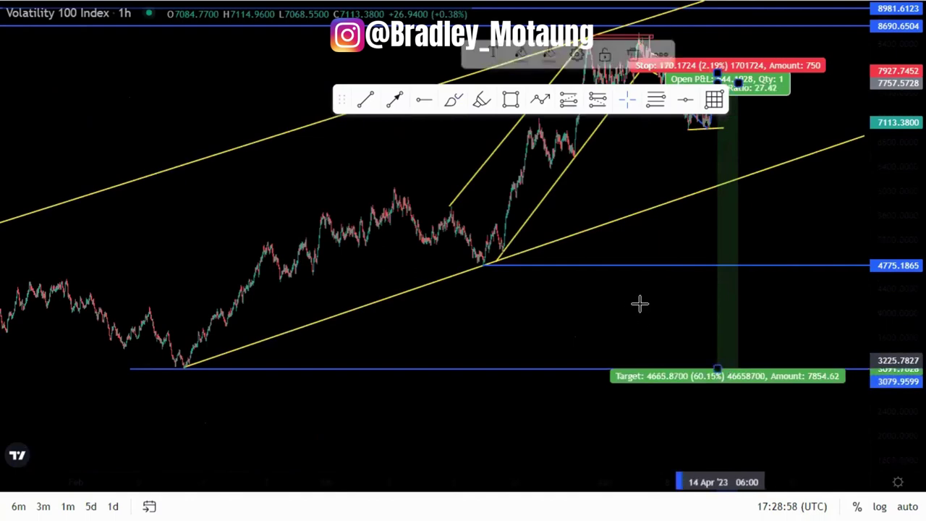
- Delete the short position at the projected third touch
{"action": "left_click_drag", "start_coordinate": [644, 321], "coordinate": [645, 395]}
{"action": "scroll", "coordinate": [707, 241], "scroll_direction": "up", "scroll_amount": 4}
{"action": "left_click_drag", "start_coordinate": [776, 309], "coordinate": [838, 339]}
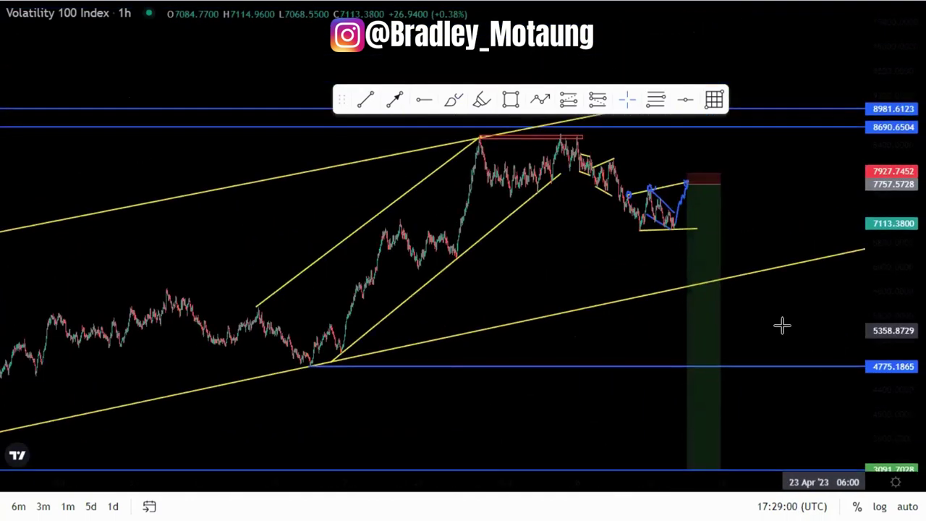
{"action": "scroll", "coordinate": [783, 326], "scroll_direction": "up", "scroll_amount": 6}
{"action": "left_click_drag", "start_coordinate": [885, 356], "coordinate": [881, 261]}
{"action": "scroll", "coordinate": [687, 261], "scroll_direction": "up", "scroll_amount": 3}
{"action": "scroll", "coordinate": [660, 220], "scroll_direction": "up", "scroll_amount": 2}
{"action": "left_click_drag", "start_coordinate": [641, 228], "coordinate": [856, 250]}
{"action": "left_click", "coordinate": [638, 278]}
{"action": "left_click", "coordinate": [636, 56]}
- Delete the brushed rising path and the circle at the projected third touch
{"action": "left_click", "coordinate": [606, 221]}
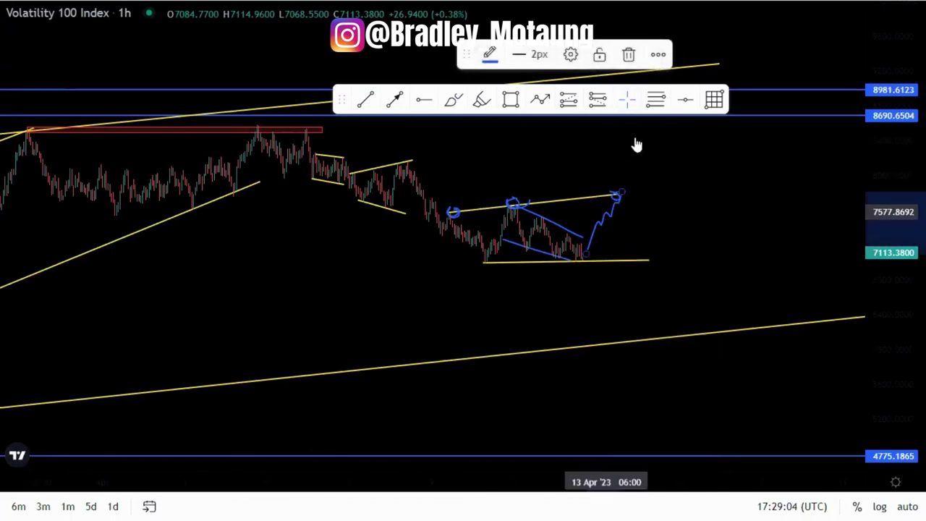
{"action": "key", "text": "Delete"}
{"action": "left_click", "coordinate": [615, 195]}
{"action": "key", "text": "Delete"}
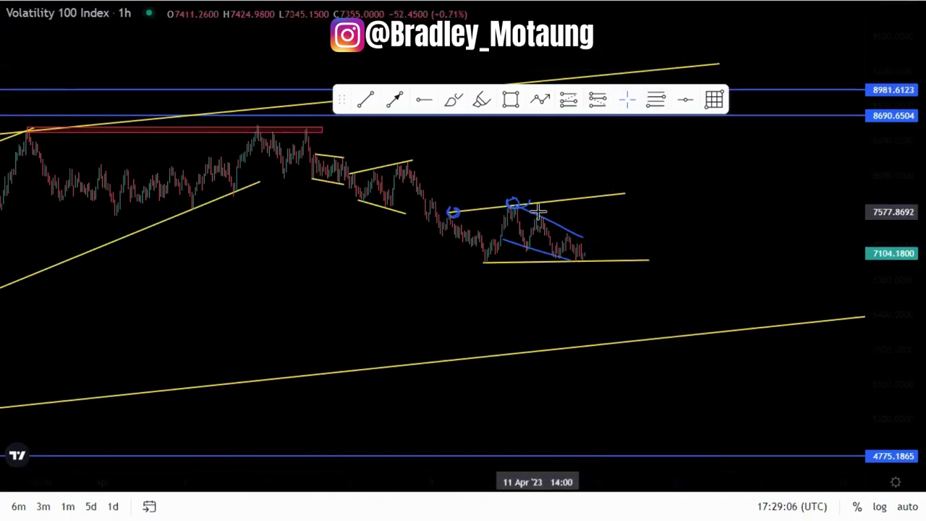
- Delete the brushed marks at the upper line's second touch and both lines of the brushed falling channel
{"action": "left_click", "coordinate": [529, 212]}
{"action": "left_click", "coordinate": [542, 231]}
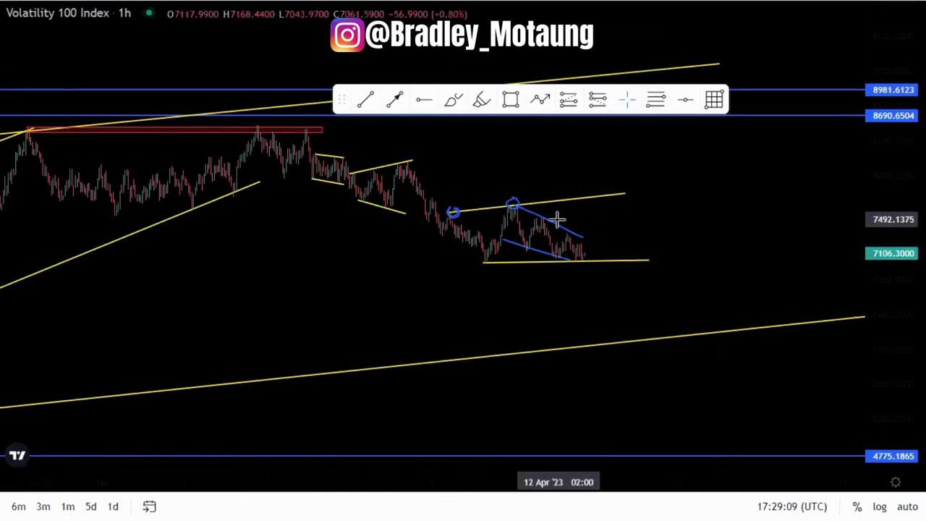
{"action": "left_click", "coordinate": [560, 231]}
{"action": "left_click", "coordinate": [629, 55]}
{"action": "left_click", "coordinate": [524, 201]}
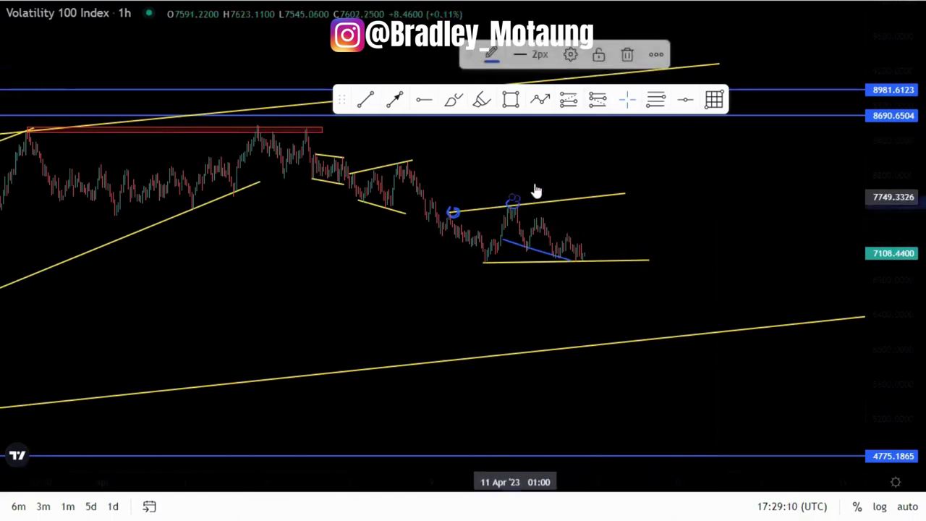
{"action": "key", "text": "Delete"}
{"action": "left_click", "coordinate": [537, 254]}
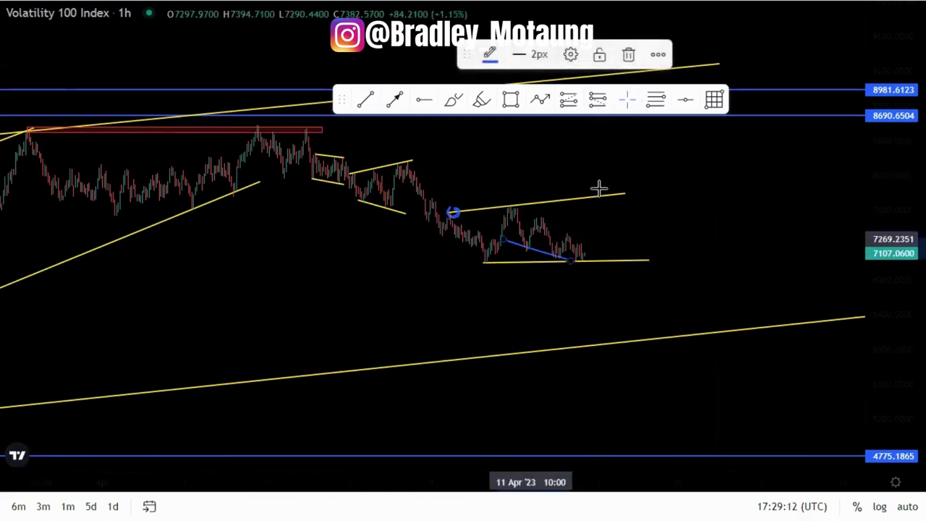
{"action": "left_click", "coordinate": [629, 55]}
- Delete the remaining brushed circle strokes at the upper line's first touch
{"action": "left_click", "coordinate": [458, 217]}
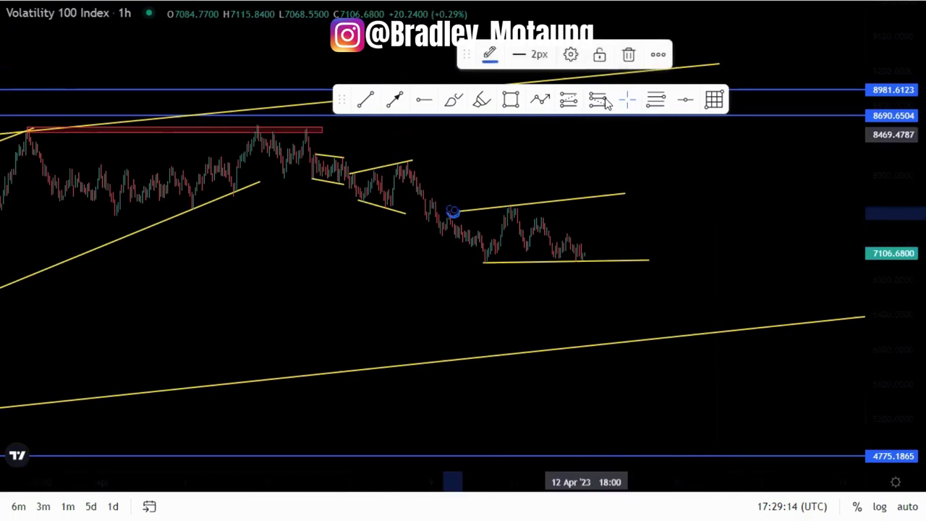
{"action": "left_click", "coordinate": [629, 55]}
{"action": "left_click", "coordinate": [455, 217]}
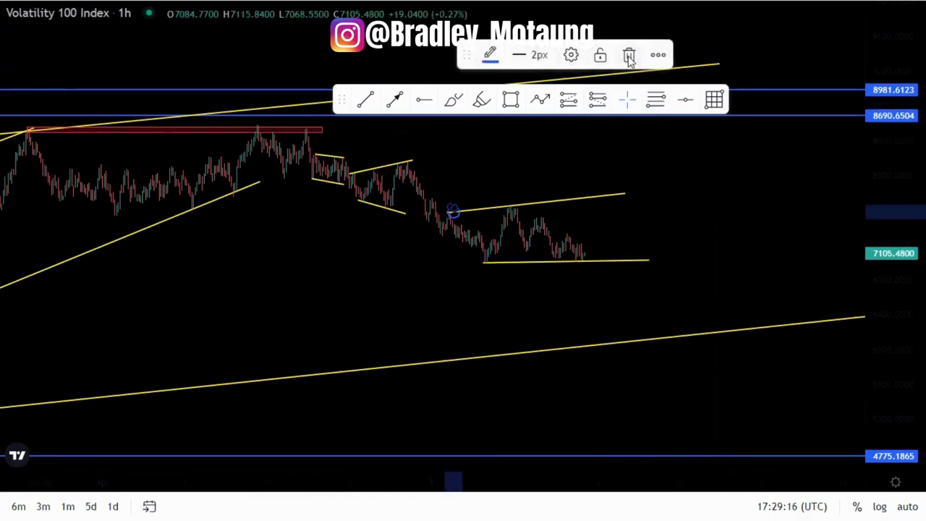
{"action": "left_click", "coordinate": [629, 56]}
- Place a horizontal ray at the 9 Apr '23 swing high and adjust it to 7730.1768
{"action": "scroll", "coordinate": [564, 370], "scroll_direction": "up", "scroll_amount": 3}
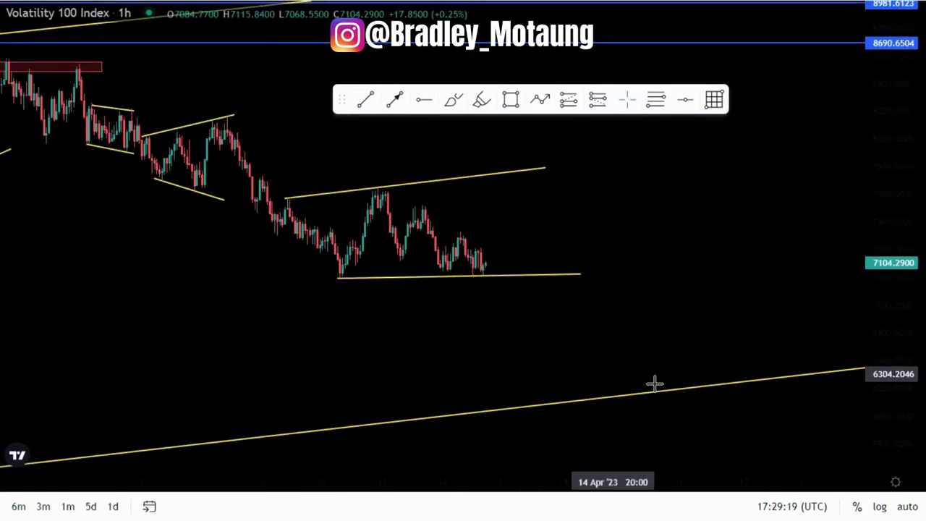
{"action": "left_click", "coordinate": [424, 100]}
{"action": "left_click", "coordinate": [317, 181]}
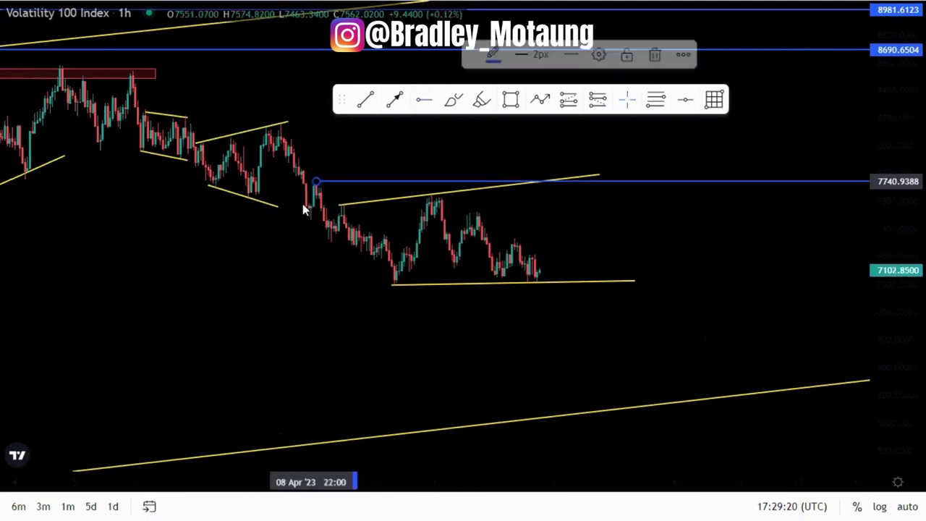
{"action": "left_click", "coordinate": [326, 231]}
{"action": "left_click_drag", "start_coordinate": [316, 180], "coordinate": [317, 186]}
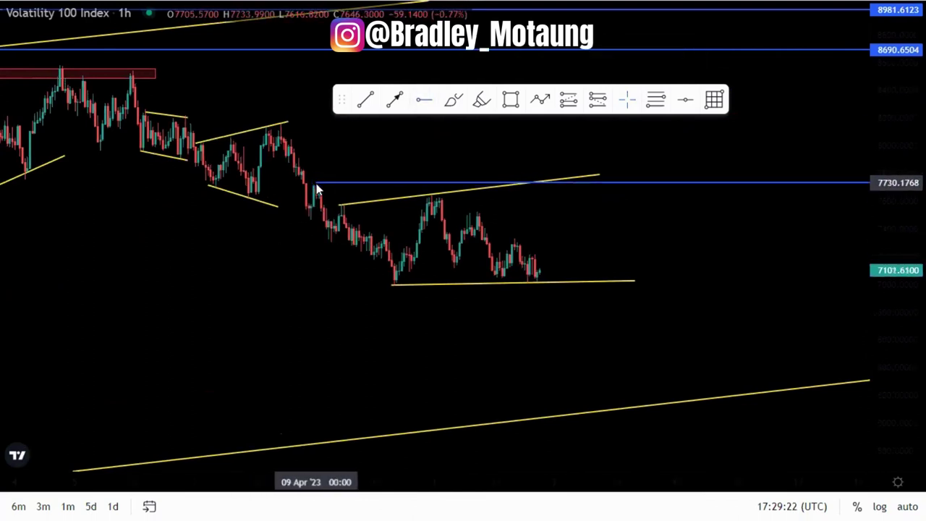
{"action": "left_click", "coordinate": [649, 250]}
- Draw a 1px red path zigzagging from current price up to the upper trend line, consolidating, and dropping to the lower line
{"action": "left_click_drag", "start_coordinate": [885, 331], "coordinate": [884, 273]}
{"action": "left_click_drag", "start_coordinate": [682, 278], "coordinate": [682, 310]}
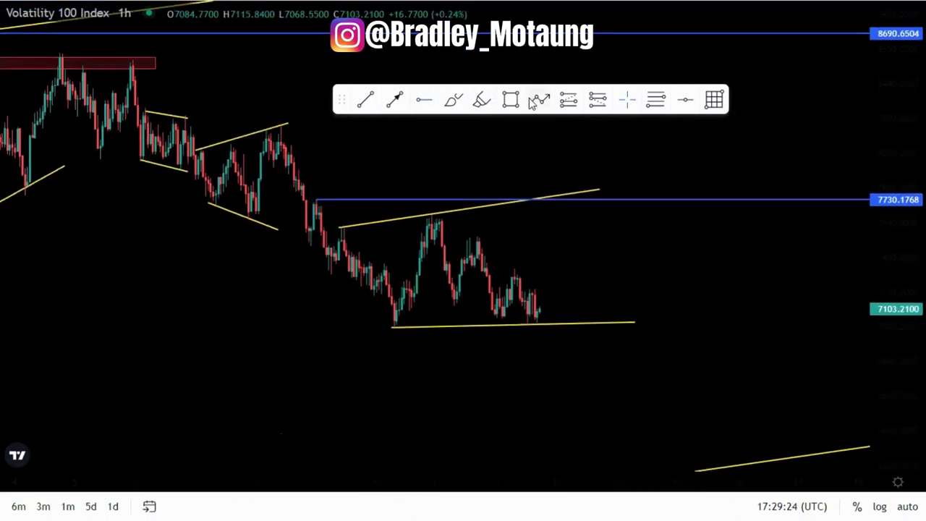
{"action": "left_click_drag", "start_coordinate": [545, 274], "coordinate": [547, 265]}
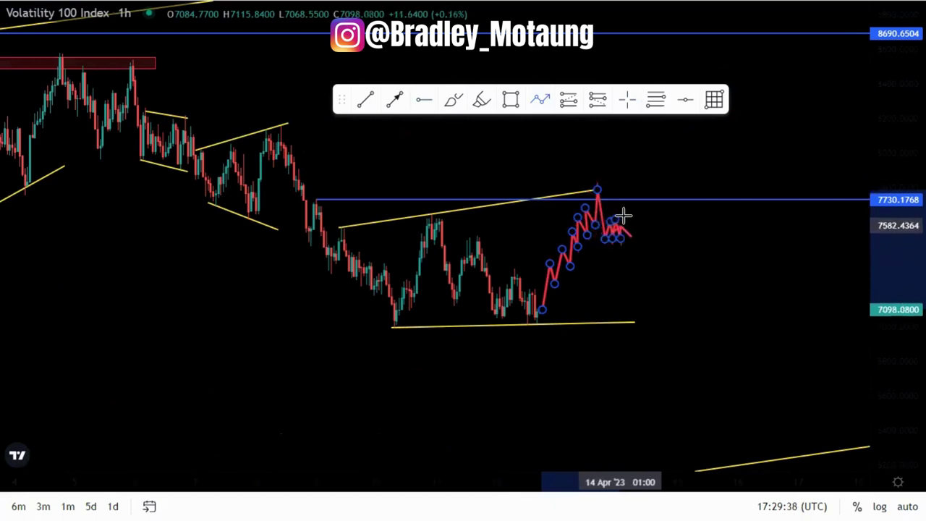
{"action": "double_click", "coordinate": [638, 322]}
{"action": "left_click", "coordinate": [536, 55]}
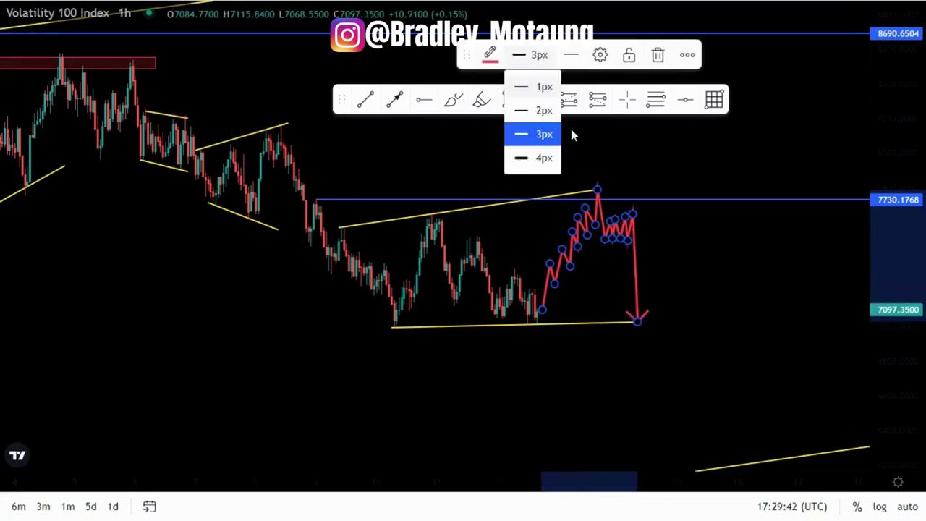
{"action": "left_click", "coordinate": [540, 87]}
{"action": "left_click", "coordinate": [703, 288]}
- Adjust the projected path's peak at the upper trend line and place a horizontal ray at the 10 Apr '23 high, 7635.9038
{"action": "left_click_drag", "start_coordinate": [702, 287], "coordinate": [662, 270]}
{"action": "scroll", "coordinate": [761, 289], "scroll_direction": "down", "scroll_amount": 3}
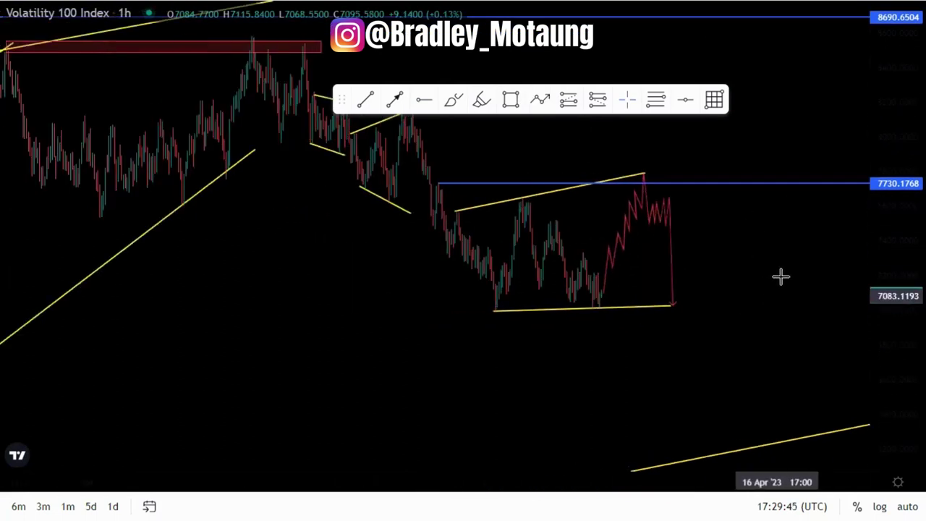
{"action": "left_click_drag", "start_coordinate": [873, 250], "coordinate": [873, 325]}
{"action": "left_click_drag", "start_coordinate": [659, 323], "coordinate": [610, 321]}
{"action": "scroll", "coordinate": [521, 282], "scroll_direction": "down", "scroll_amount": 3}
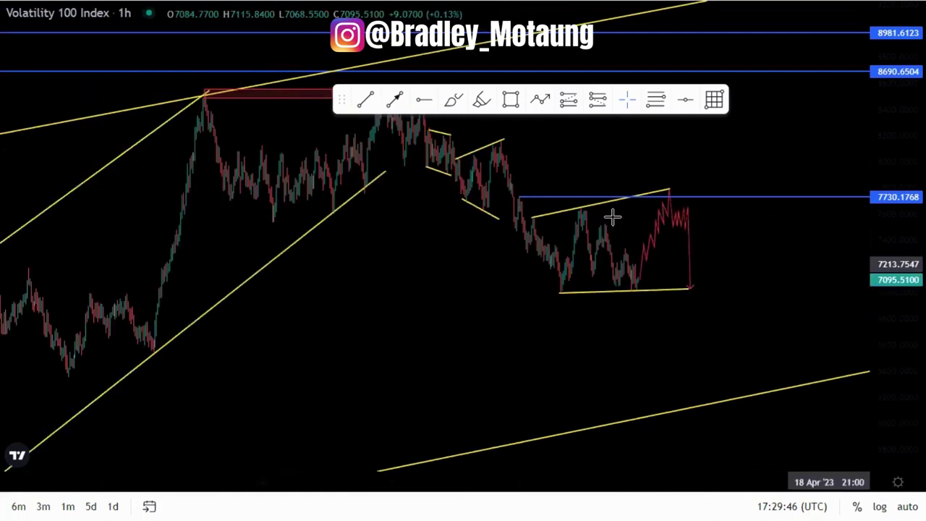
{"action": "left_click", "coordinate": [669, 190]}
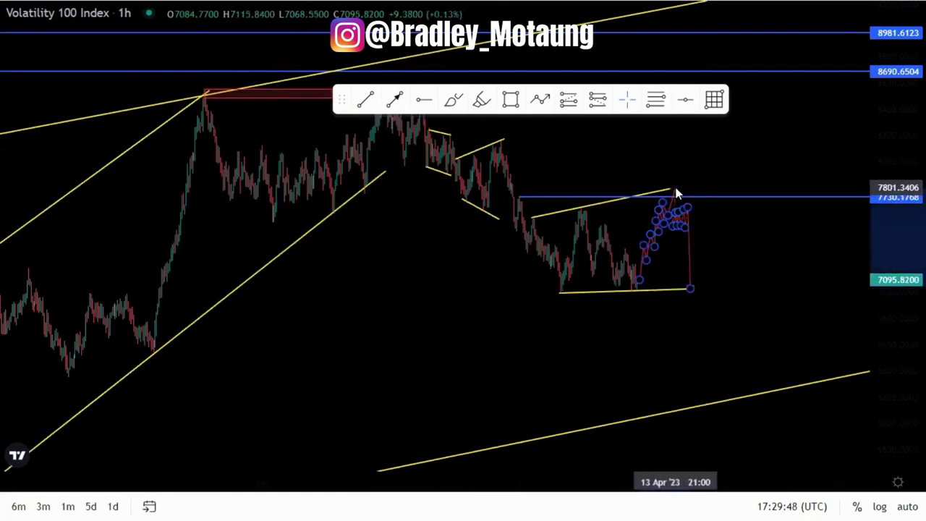
{"action": "left_click", "coordinate": [759, 243]}
{"action": "left_click", "coordinate": [579, 209]}
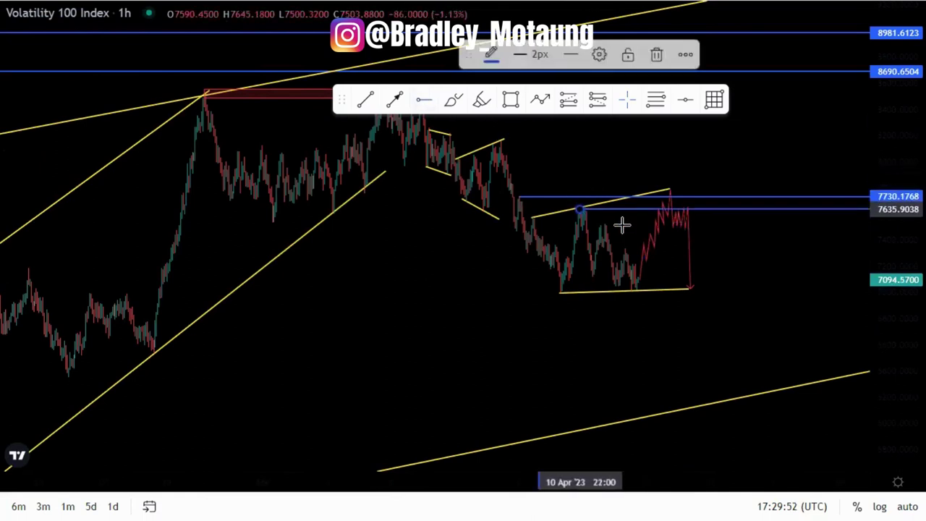
- Brush circles at the 10 Apr '23 peak and its projected retest, plus a falling path through the lower trend line
{"action": "left_click", "coordinate": [585, 209]}
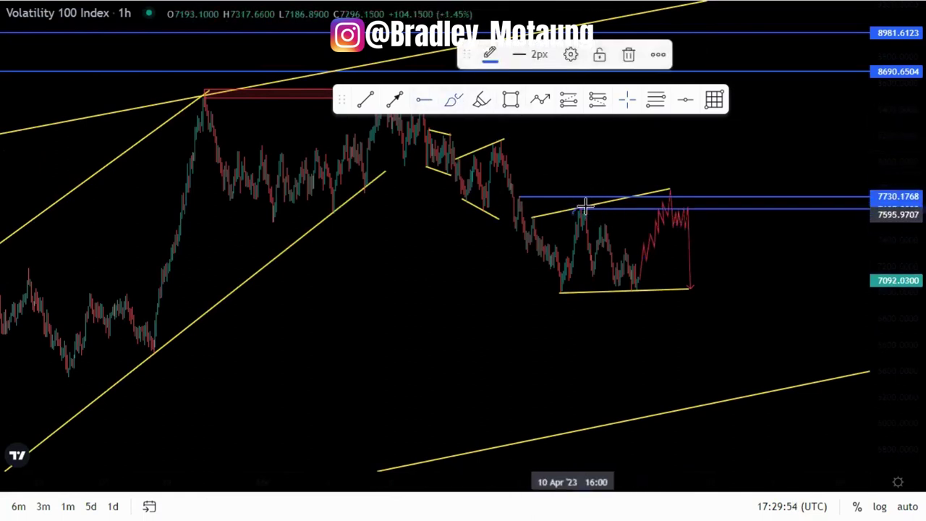
{"action": "left_click_drag", "start_coordinate": [657, 204], "coordinate": [659, 207]}
{"action": "left_click_drag", "start_coordinate": [657, 206], "coordinate": [704, 309]}
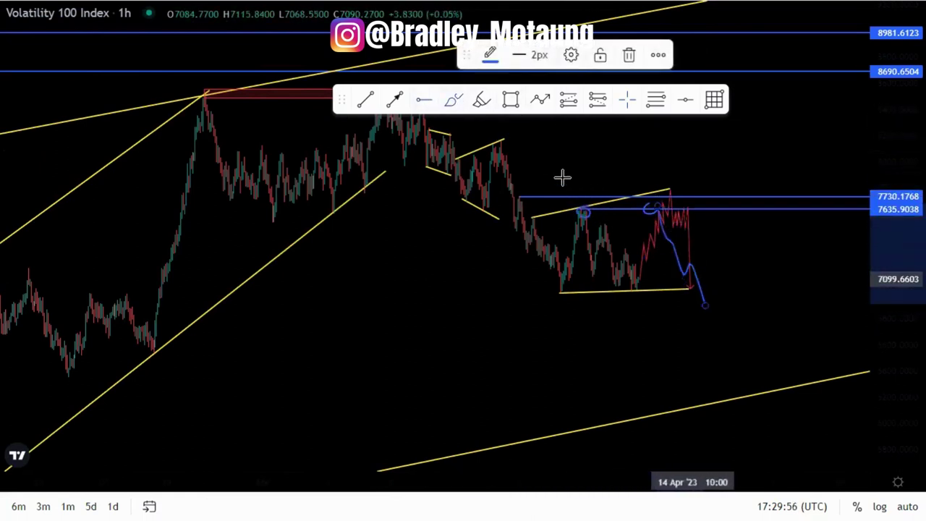
- Delete the brushed falling path and the circles along the 7635.9038 ray
{"action": "left_click", "coordinate": [629, 55]}
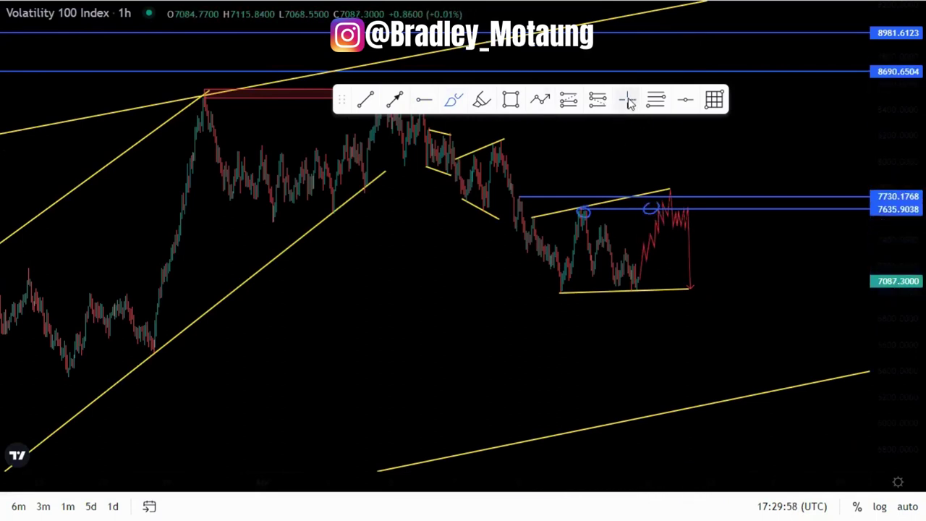
{"action": "left_click", "coordinate": [654, 212]}
{"action": "left_click", "coordinate": [629, 57]}
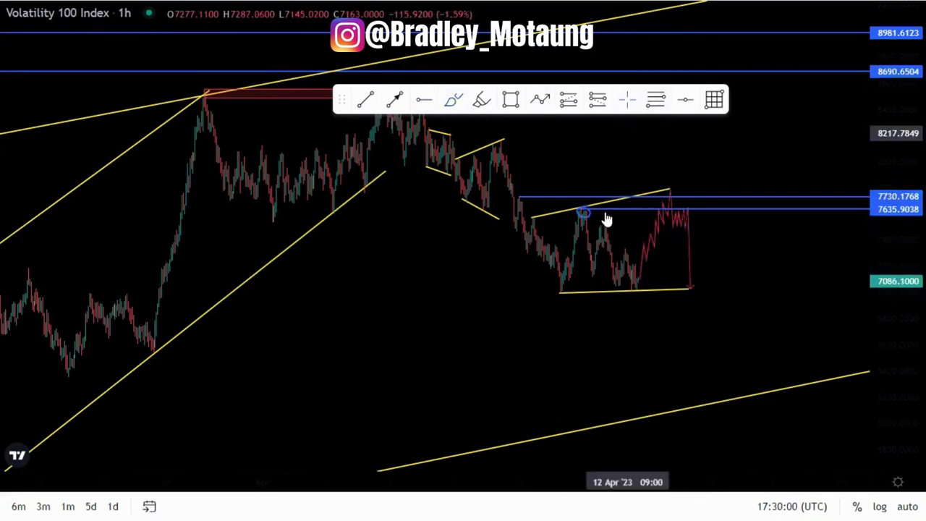
{"action": "left_click", "coordinate": [583, 210]}
{"action": "key", "text": "Delete"}
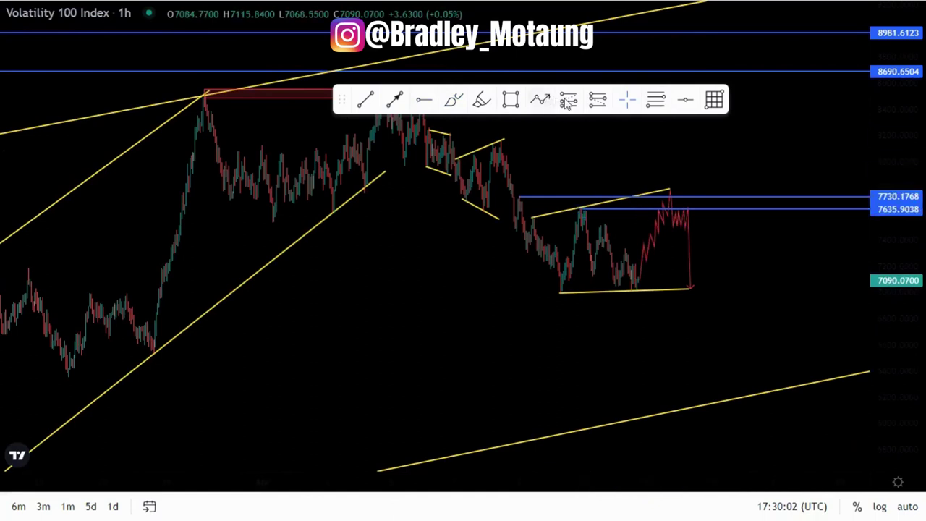
- Place a short position at the projected peak with entry 7755.7028 and stop 7926.8444, and delete it
{"action": "left_click", "coordinate": [600, 102]}
{"action": "left_click", "coordinate": [667, 192]}
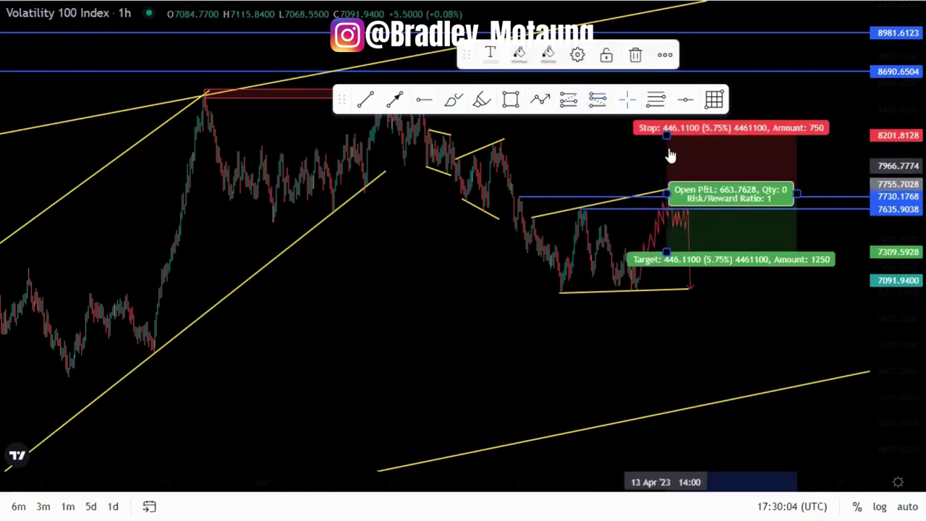
{"action": "left_click_drag", "start_coordinate": [668, 136], "coordinate": [667, 173]}
{"action": "left_click", "coordinate": [767, 351]}
{"action": "left_click", "coordinate": [724, 244]}
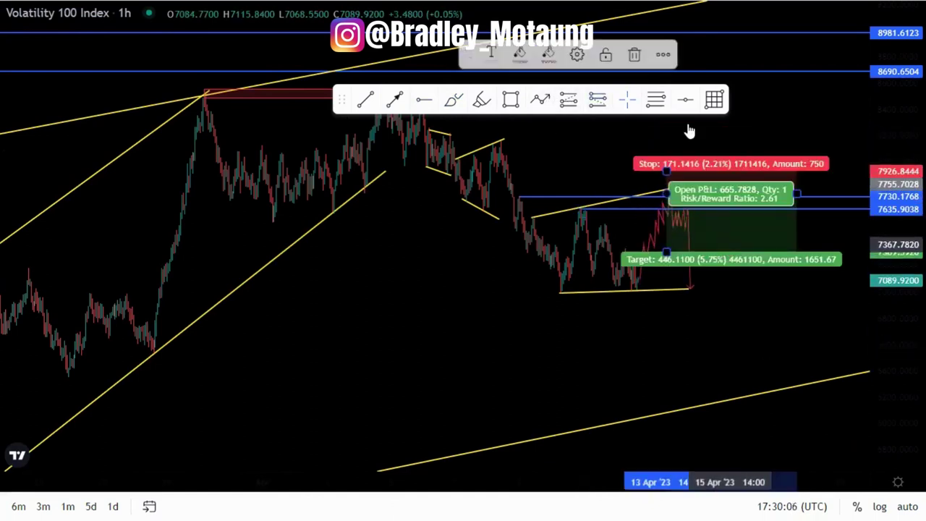
{"action": "left_click", "coordinate": [634, 54]}
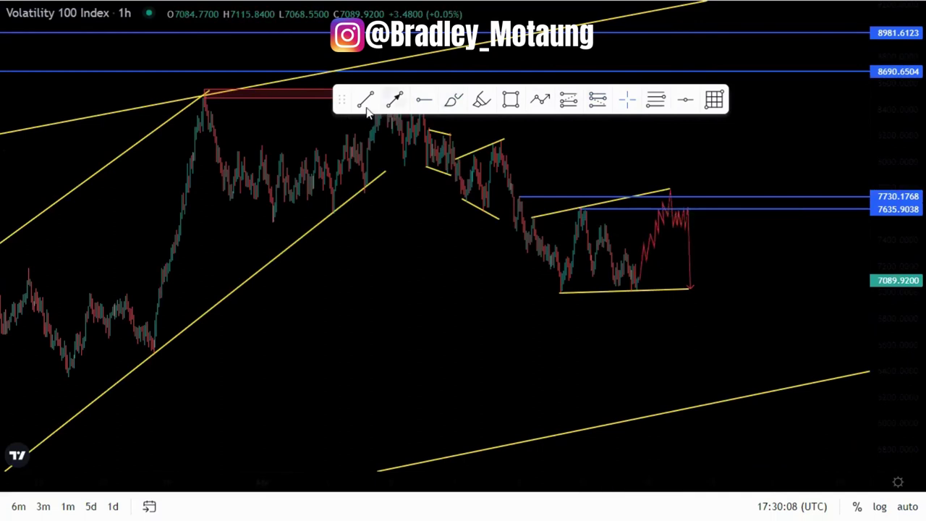
- Draw a short yellow trend line beneath the lows of the red path's projected consolidation
{"action": "left_click", "coordinate": [689, 229]}
{"action": "left_click", "coordinate": [747, 275]}
{"action": "scroll", "coordinate": [789, 321], "scroll_direction": "up", "scroll_amount": 4}
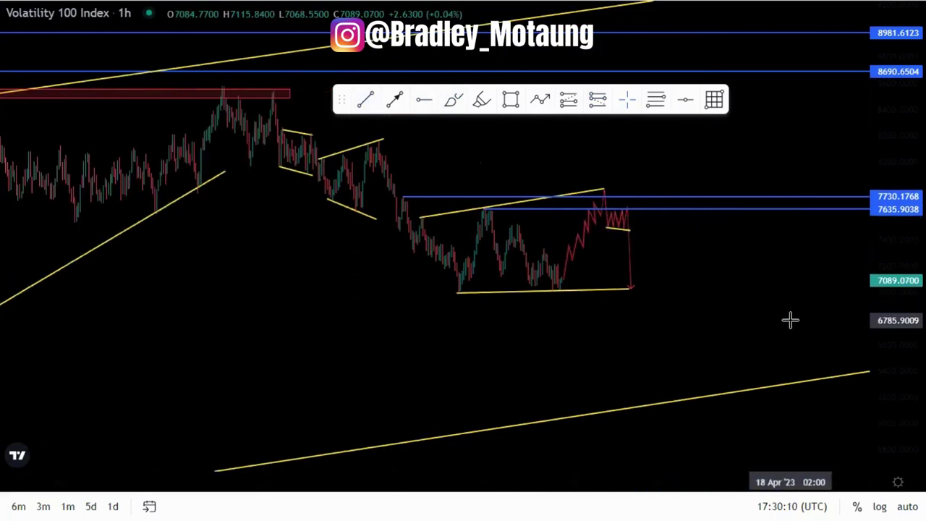
- Delete the 7635.9038 horizontal ray and draw a short yellow trend line above the highs of the red path's projected consolidation
{"action": "left_click", "coordinate": [619, 211]}
{"action": "left_click", "coordinate": [656, 56]}
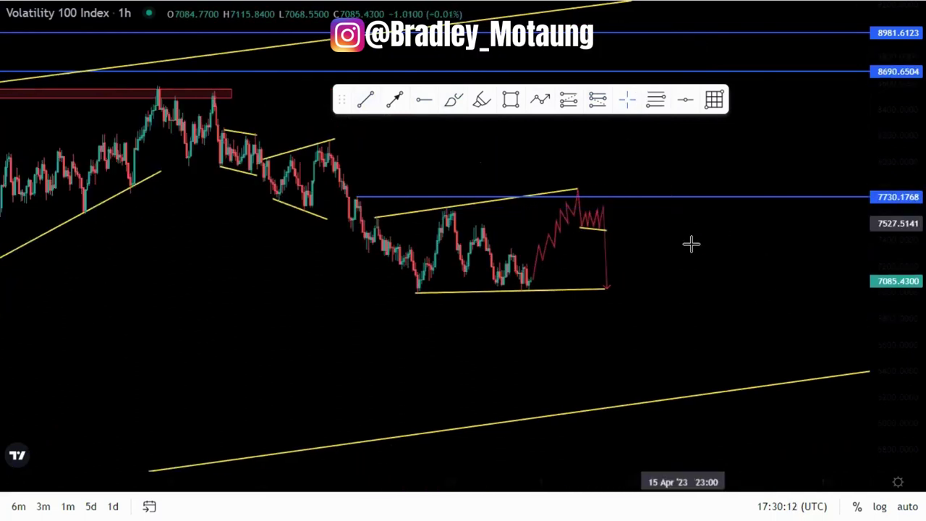
{"action": "left_click_drag", "start_coordinate": [893, 307], "coordinate": [891, 178]}
{"action": "scroll", "coordinate": [684, 309], "scroll_direction": "up", "scroll_amount": 1}
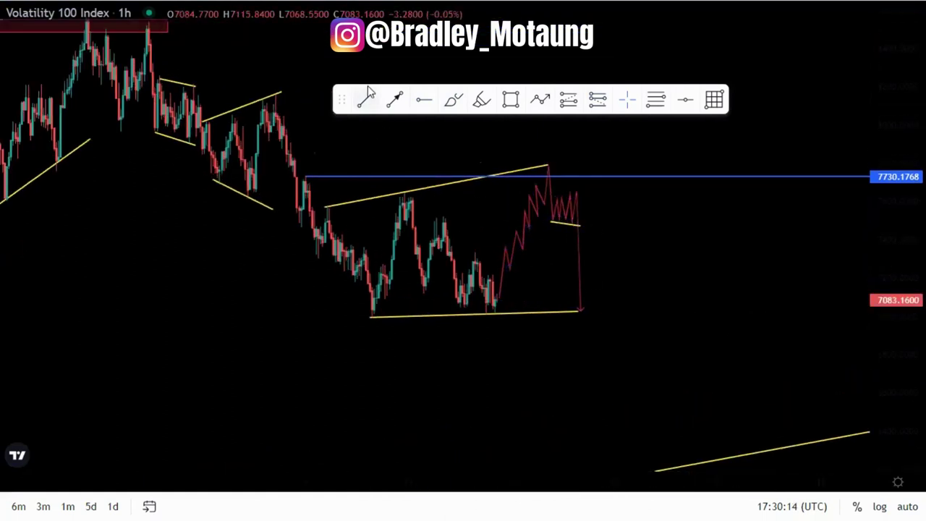
{"action": "left_click", "coordinate": [552, 194]}
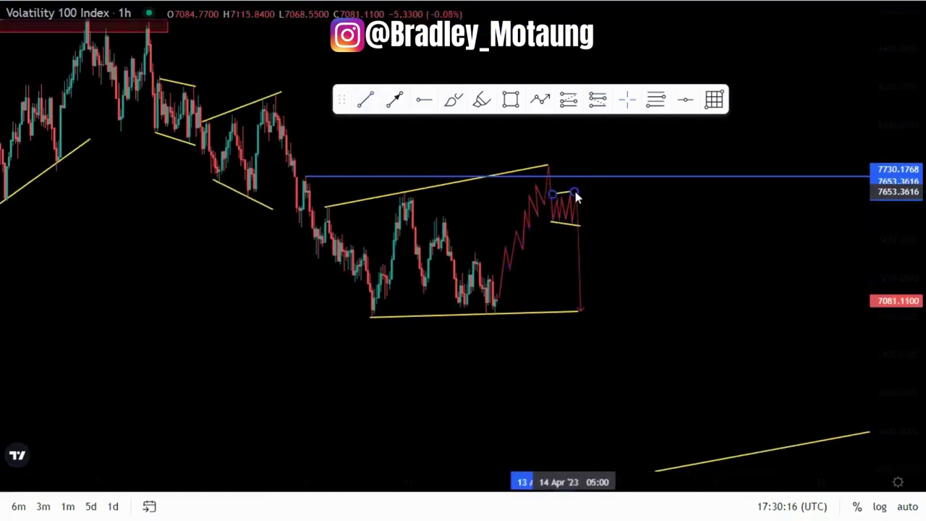
{"action": "left_click", "coordinate": [576, 194]}
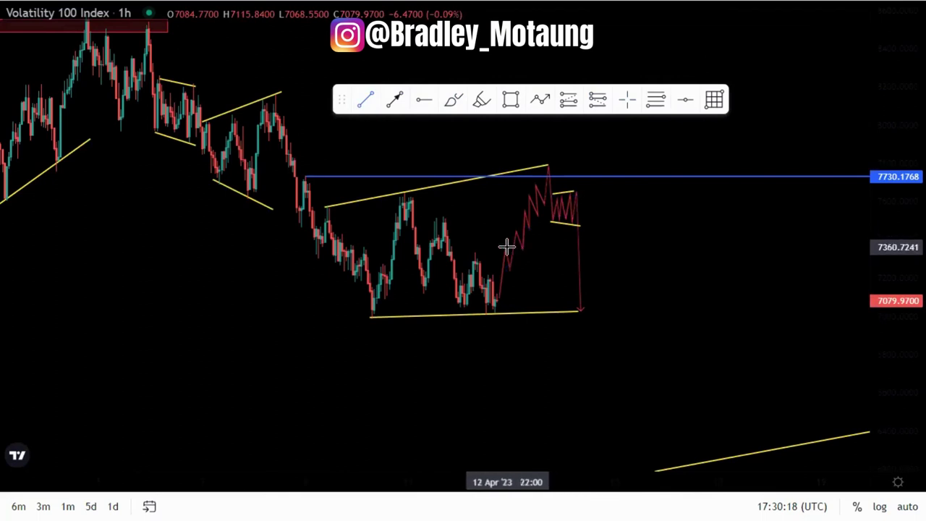
- Enclose the rising leg of the red projected path with yellow trend lines above its highs and beneath its lows
{"action": "left_click", "coordinate": [544, 166]}
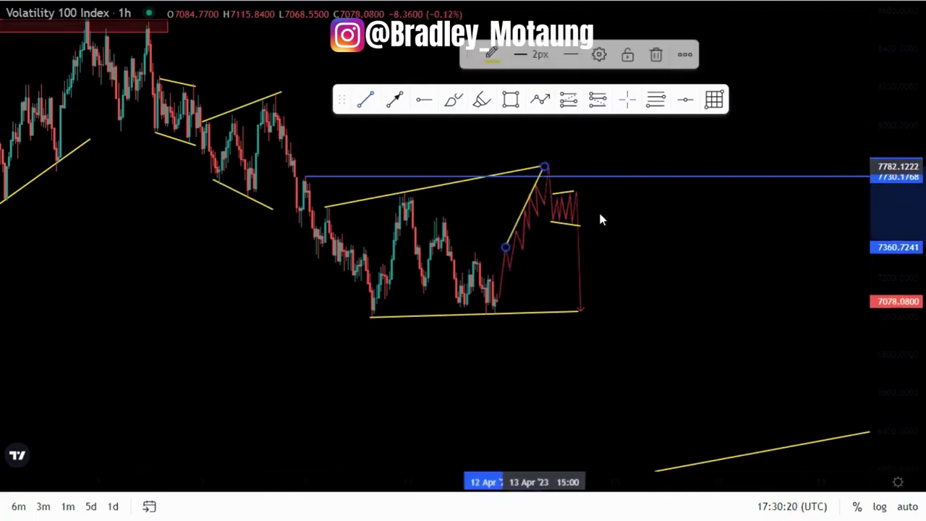
{"action": "left_click", "coordinate": [512, 270]}
{"action": "left_click", "coordinate": [551, 194]}
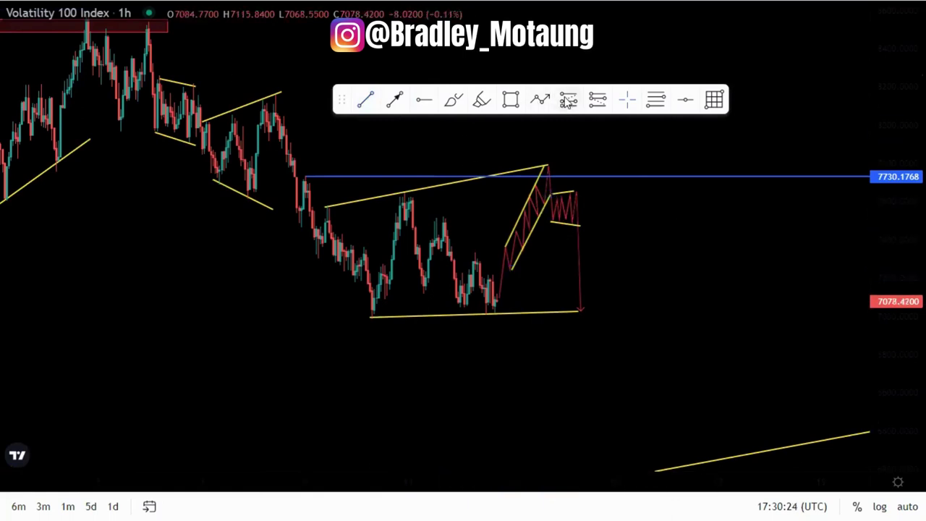
- Place a short position where the red path leaves the projected consolidation, with entry 7450.4663 and stop 7668.9690
{"action": "left_click", "coordinate": [574, 230]}
{"action": "left_click_drag", "start_coordinate": [575, 171], "coordinate": [582, 188]}
{"action": "left_click", "coordinate": [776, 265]}
- Extend the short position's target down to 6247.4301, near the long rising lower trend line
{"action": "scroll", "coordinate": [777, 343], "scroll_direction": "down", "scroll_amount": 3}
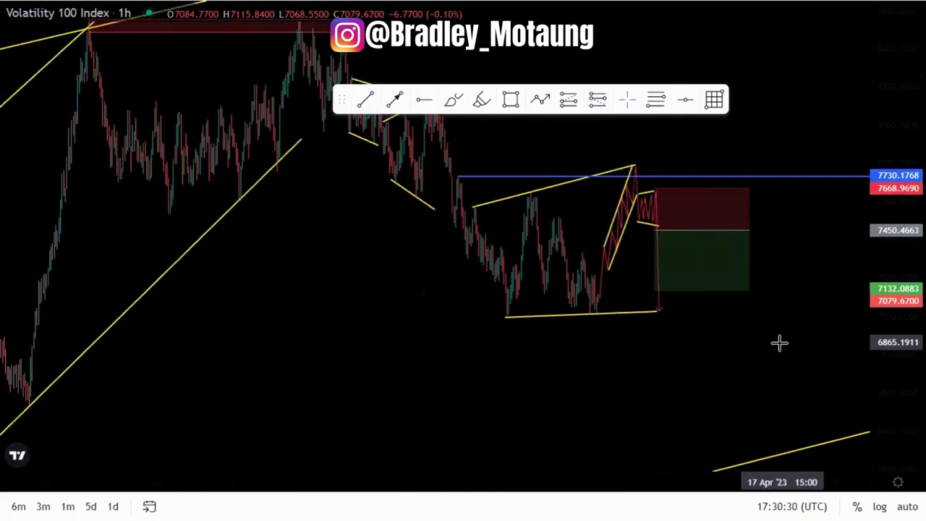
{"action": "left_click_drag", "start_coordinate": [762, 343], "coordinate": [663, 305]}
{"action": "scroll", "coordinate": [757, 348], "scroll_direction": "down", "scroll_amount": 6}
{"action": "left_click_drag", "start_coordinate": [886, 190], "coordinate": [841, 349]}
{"action": "scroll", "coordinate": [723, 343], "scroll_direction": "down", "scroll_amount": 3}
{"action": "left_click_drag", "start_coordinate": [680, 313], "coordinate": [581, 295]}
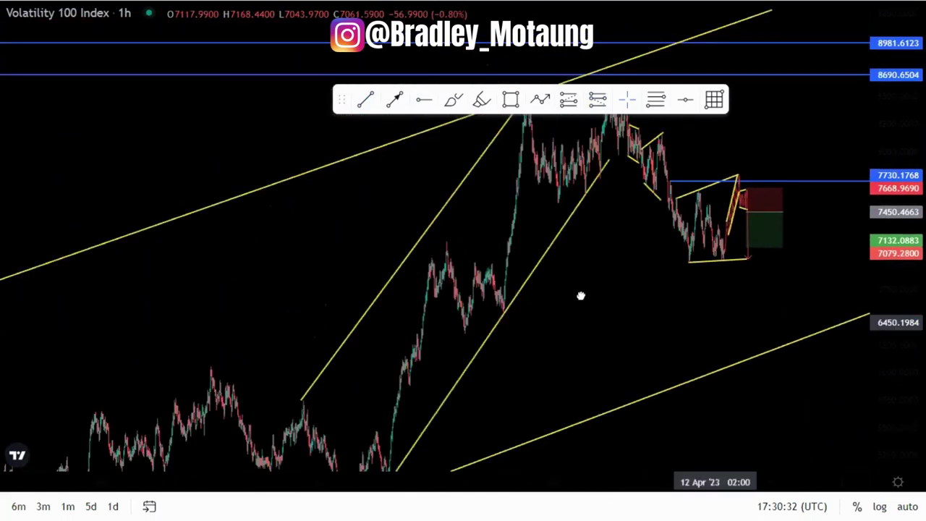
{"action": "mouse_move", "coordinate": [655, 231]}
{"action": "left_click_drag", "start_coordinate": [659, 242], "coordinate": [668, 327]}
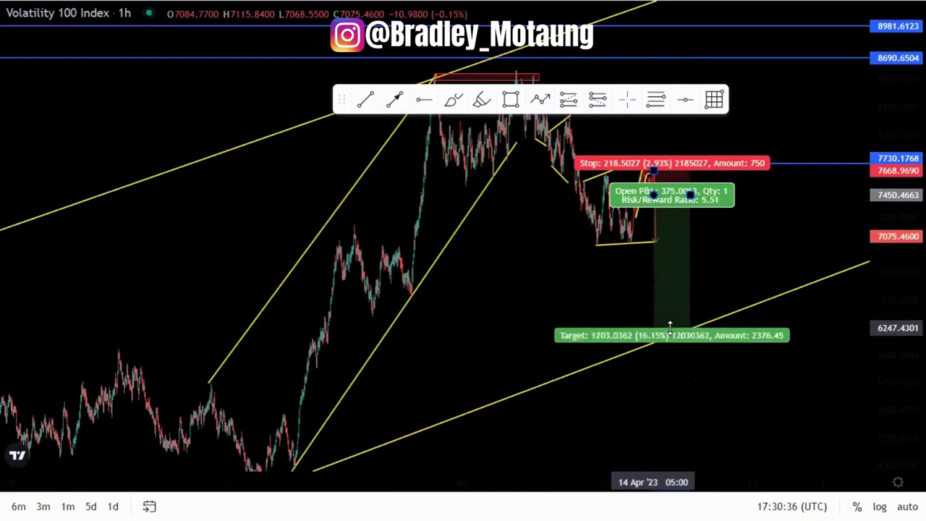
- Extend the short position's target down to 3056.2949, at the lowest blue horizontal ray
{"action": "scroll", "coordinate": [700, 357], "scroll_direction": "down", "scroll_amount": 3}
{"action": "left_click_drag", "start_coordinate": [700, 358], "coordinate": [599, 281]}
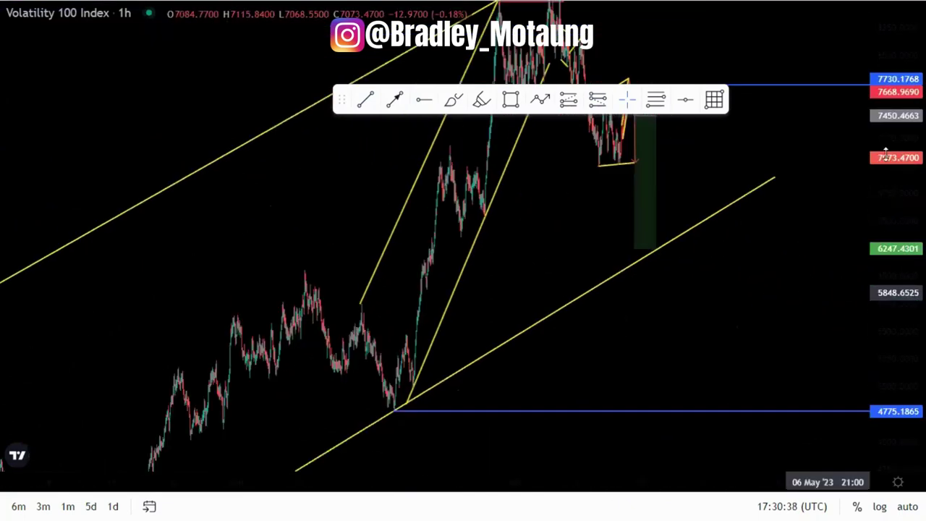
{"action": "left_click_drag", "start_coordinate": [888, 149], "coordinate": [889, 322]}
{"action": "left_click_drag", "start_coordinate": [634, 391], "coordinate": [713, 330]}
{"action": "left_click_drag", "start_coordinate": [675, 210], "coordinate": [682, 411]}
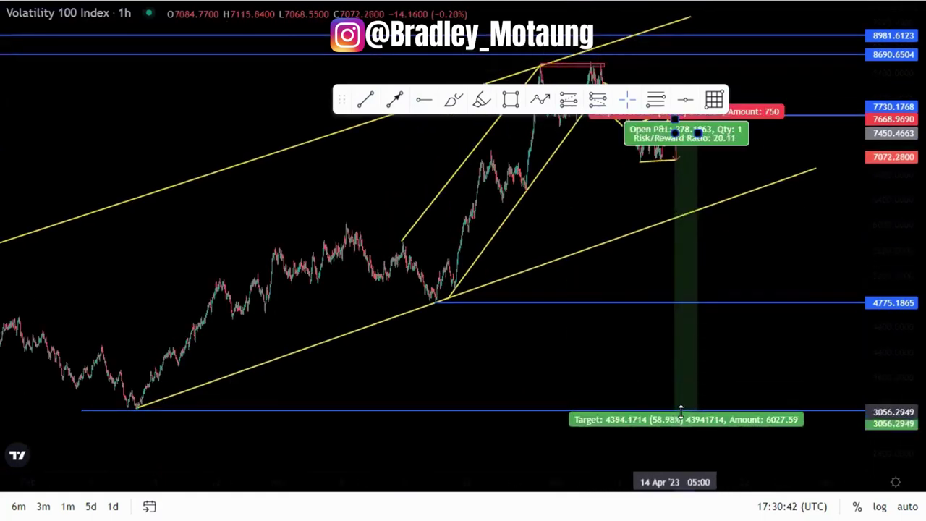
{"action": "left_click_drag", "start_coordinate": [639, 364], "coordinate": [652, 390]}
{"action": "left_click_drag", "start_coordinate": [896, 225], "coordinate": [822, 314]}
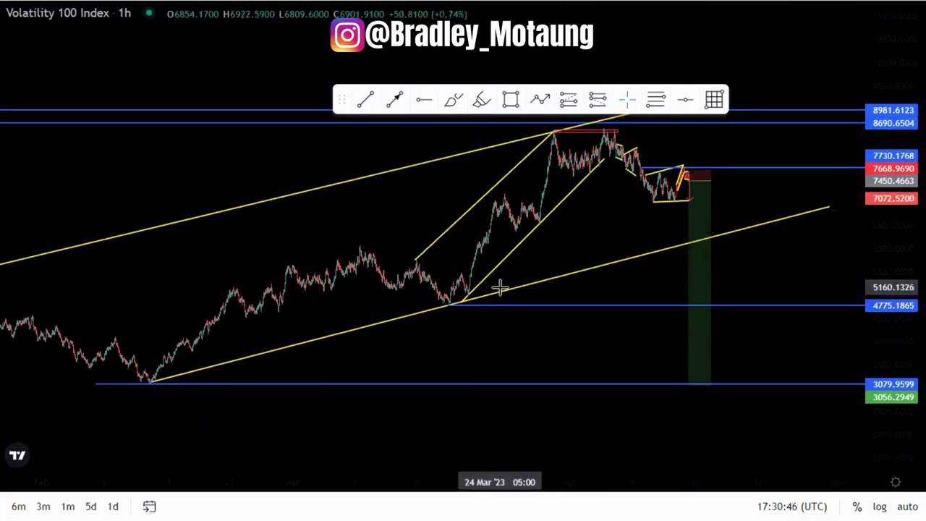